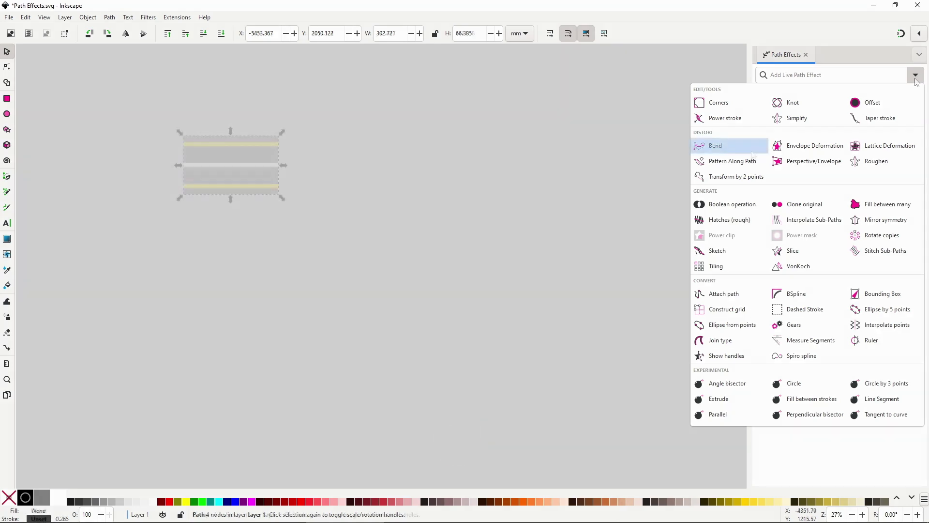
- Apply the Bend path effect to the striped road group and stretch its bend path to the right
{"action": "left_click", "coordinate": [753, 154]}
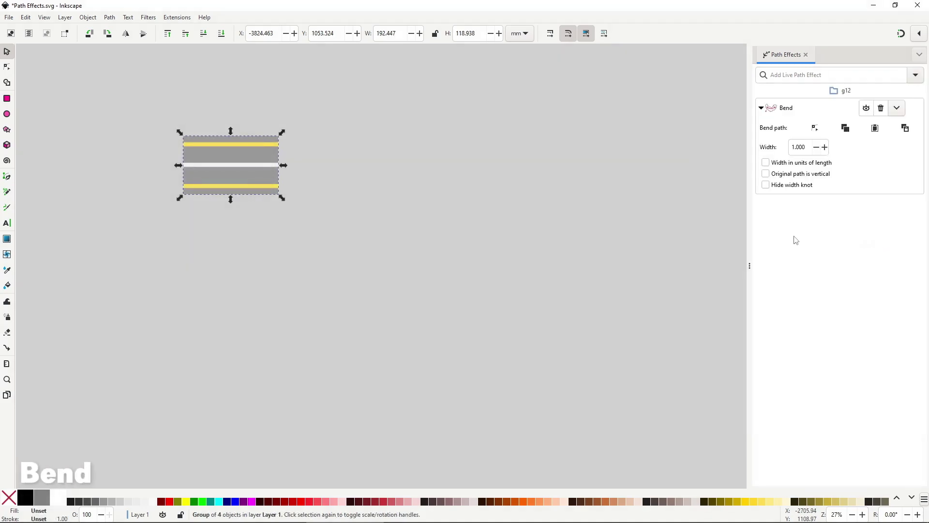
{"action": "left_click", "coordinate": [815, 127]}
{"action": "left_click_drag", "start_coordinate": [279, 165], "coordinate": [471, 143]}
{"action": "left_click_drag", "start_coordinate": [328, 153], "coordinate": [327, 191]}
{"action": "left_click_drag", "start_coordinate": [471, 143], "coordinate": [501, 175]}
- Shape the road's bend path into a long S-curve by repositioning its end nodes and curve handles
{"action": "left_click", "coordinate": [448, 228]}
{"action": "left_click_drag", "start_coordinate": [406, 232], "coordinate": [340, 148]}
{"action": "left_click_drag", "start_coordinate": [223, 281], "coordinate": [394, 336]}
{"action": "left_click_drag", "start_coordinate": [501, 175], "coordinate": [585, 218]}
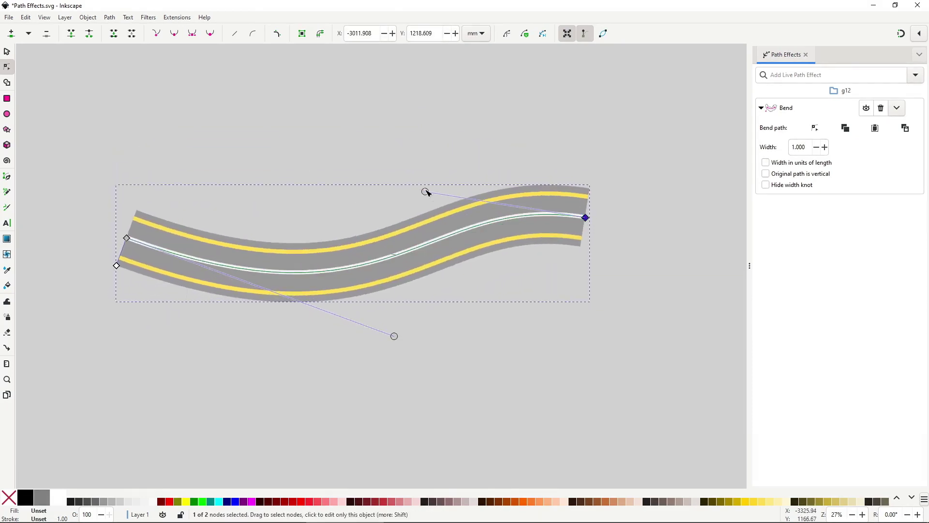
{"action": "left_click_drag", "start_coordinate": [424, 192], "coordinate": [360, 137]}
{"action": "left_click_drag", "start_coordinate": [394, 336], "coordinate": [371, 363]}
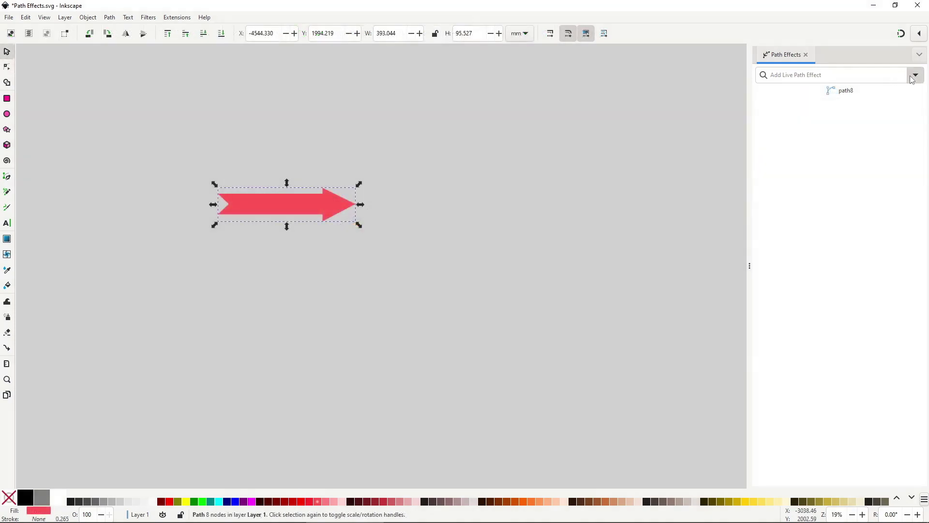
- Apply the Bend effect to the red horizontal arrow, then lengthen and curve its bend path into a gentle wave
{"action": "left_click", "coordinate": [915, 75]}
{"action": "left_click", "coordinate": [726, 145]}
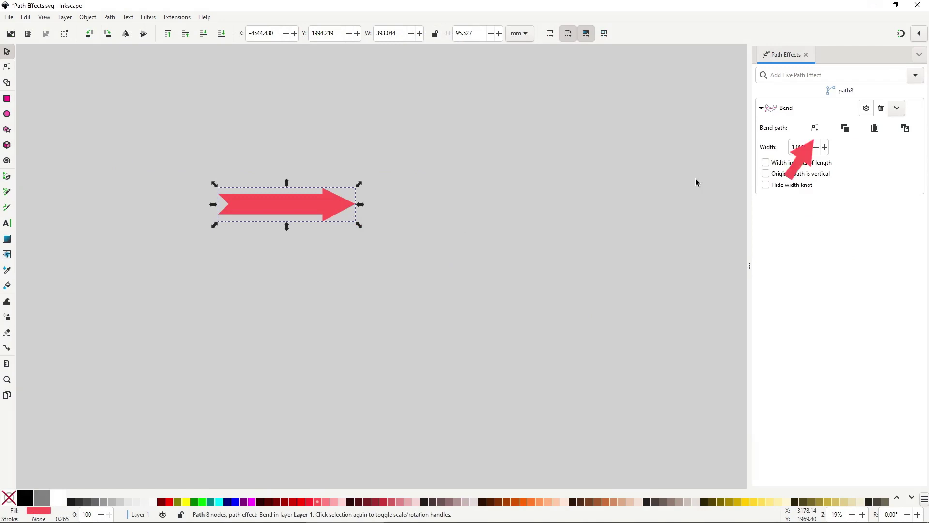
{"action": "left_click", "coordinate": [815, 128]}
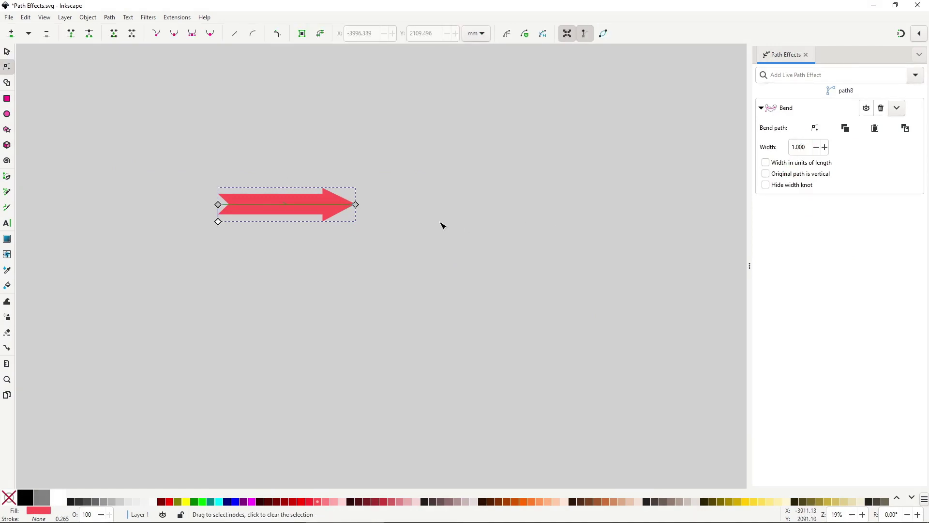
{"action": "left_click_drag", "start_coordinate": [356, 204], "coordinate": [415, 210]}
{"action": "left_click_drag", "start_coordinate": [325, 209], "coordinate": [324, 245]}
{"action": "left_click_drag", "start_coordinate": [218, 204], "coordinate": [184, 220]}
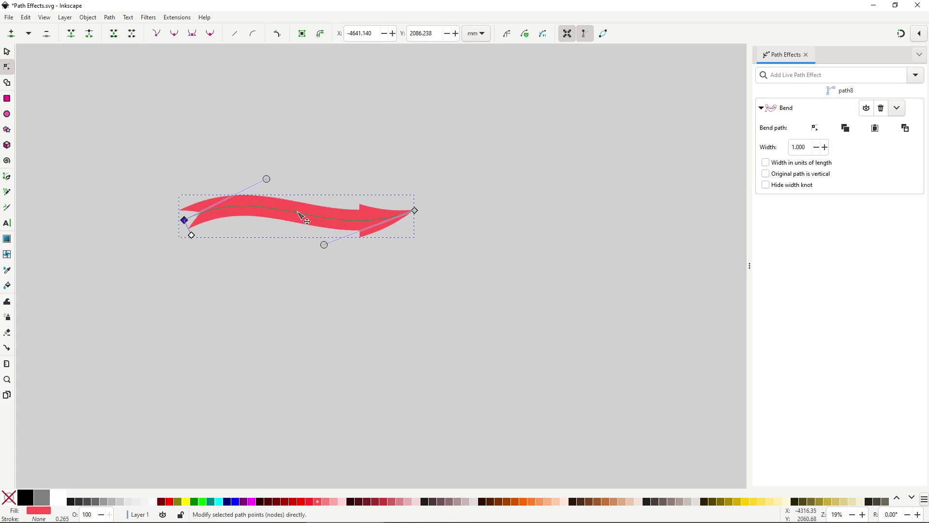
- Add a middle node to the arrow's bend path, raise it into an arch, and widen the arrow with the width knot
{"action": "double_click", "coordinate": [297, 213]}
{"action": "left_click_drag", "start_coordinate": [298, 214], "coordinate": [327, 180]}
{"action": "left_click_drag", "start_coordinate": [326, 180], "coordinate": [315, 190]}
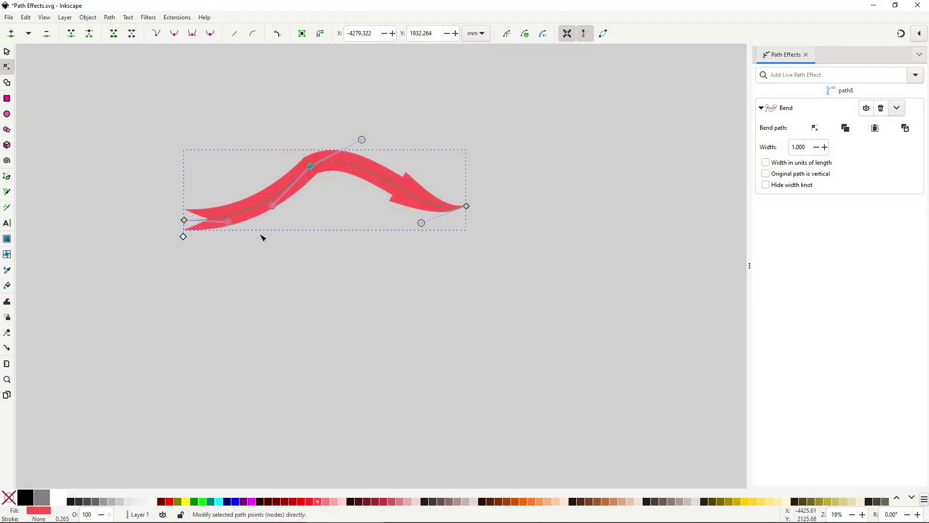
{"action": "left_click_drag", "start_coordinate": [183, 236], "coordinate": [183, 257]}
{"action": "left_click_drag", "start_coordinate": [183, 257], "coordinate": [183, 264]}
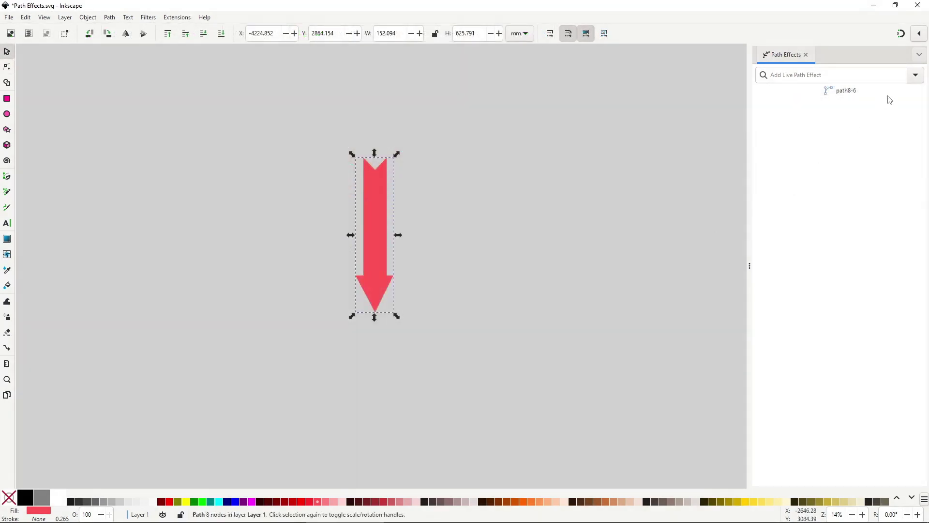
- Apply the Bend effect to the vertical arrow, enable Original path is vertical, and stretch the bend path's right end outward
{"action": "left_click", "coordinate": [916, 76]}
{"action": "left_click", "coordinate": [734, 146]}
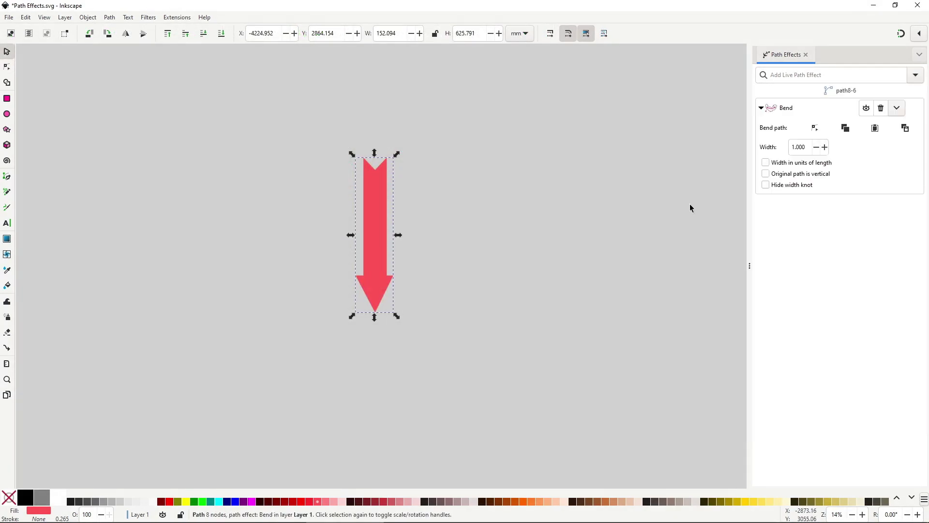
{"action": "left_click", "coordinate": [815, 128]}
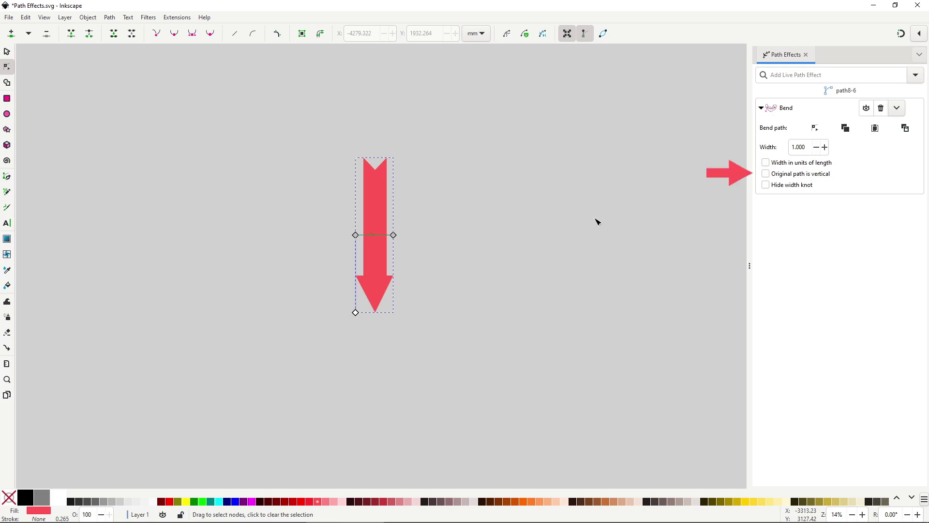
{"action": "left_click", "coordinate": [765, 174]}
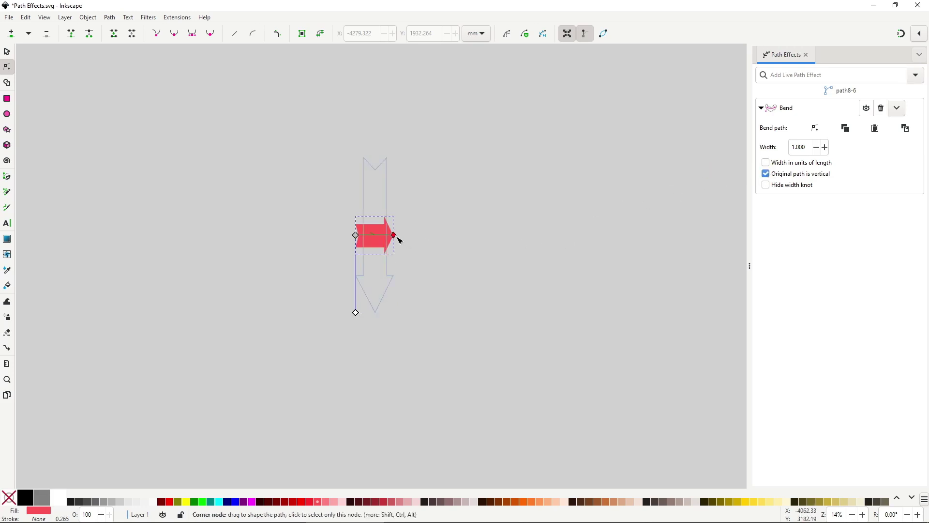
{"action": "left_click_drag", "start_coordinate": [394, 235], "coordinate": [520, 235]}
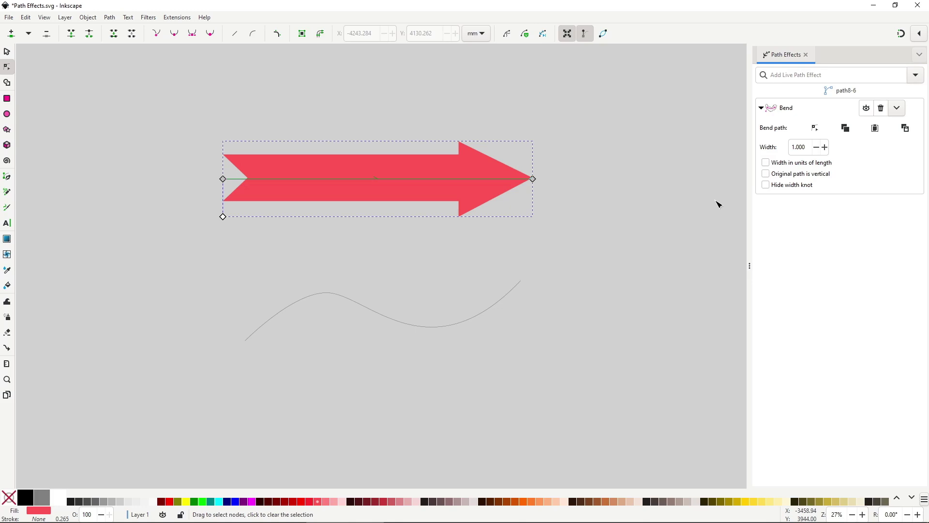
- Copy the wavy curve below the arrow and link it as the arrow's bend path
{"action": "left_click", "coordinate": [508, 296]}
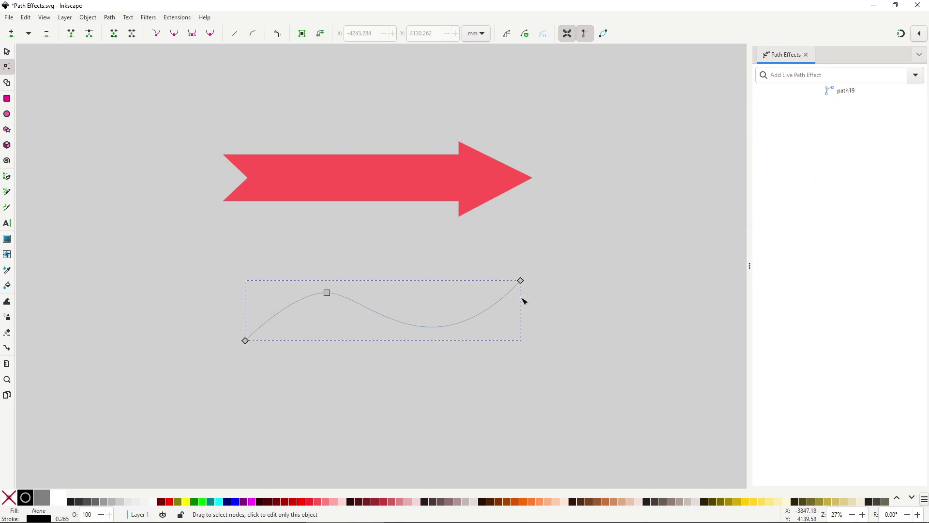
{"action": "right_click", "coordinate": [508, 300]}
{"action": "left_click", "coordinate": [620, 313]}
{"action": "left_click", "coordinate": [499, 180]}
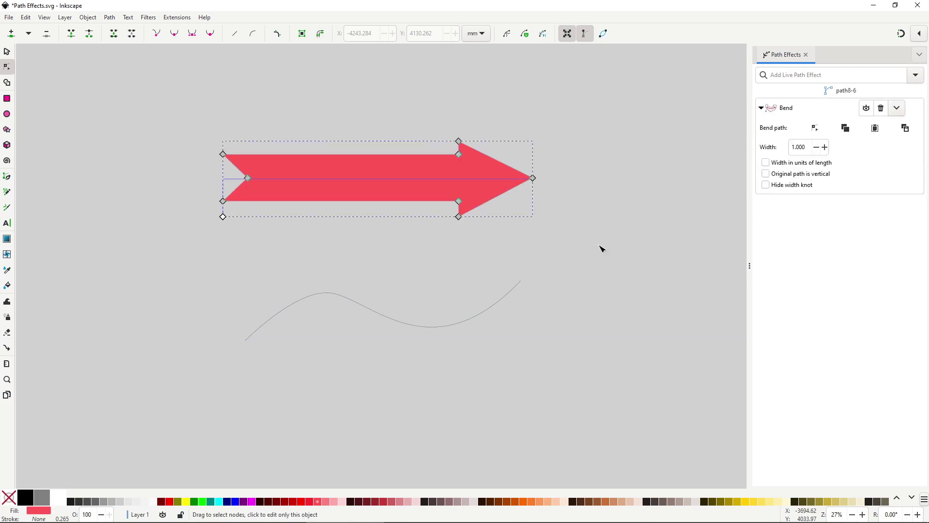
{"action": "left_click", "coordinate": [905, 128]}
- Reshape the linked wavy curve by moving its right end node, middle node and handles to bend the arrow more strongly
{"action": "left_click", "coordinate": [519, 282]}
{"action": "left_click_drag", "start_coordinate": [520, 281], "coordinate": [543, 257]}
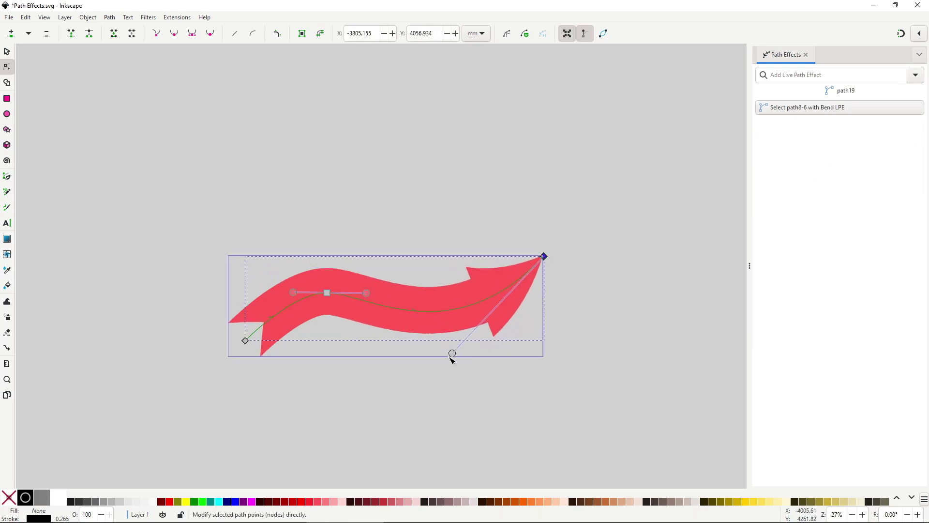
{"action": "left_click_drag", "start_coordinate": [452, 354], "coordinate": [429, 365]}
{"action": "left_click_drag", "start_coordinate": [326, 292], "coordinate": [343, 274]}
{"action": "left_click_drag", "start_coordinate": [428, 364], "coordinate": [385, 340]}
{"action": "left_click_drag", "start_coordinate": [382, 275], "coordinate": [365, 268]}
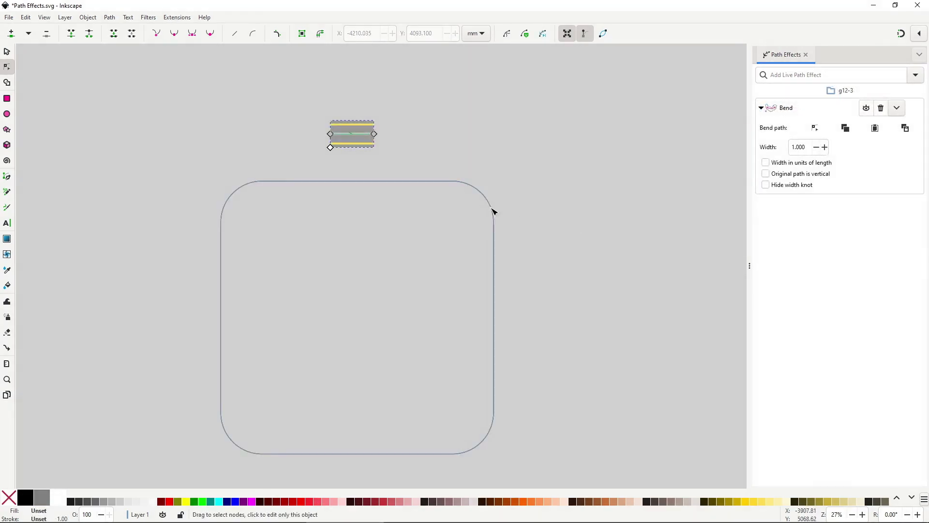
- Copy the rounded rectangle and link it as the bend path of the small road group
{"action": "right_click", "coordinate": [493, 212]}
{"action": "left_click", "coordinate": [513, 226]}
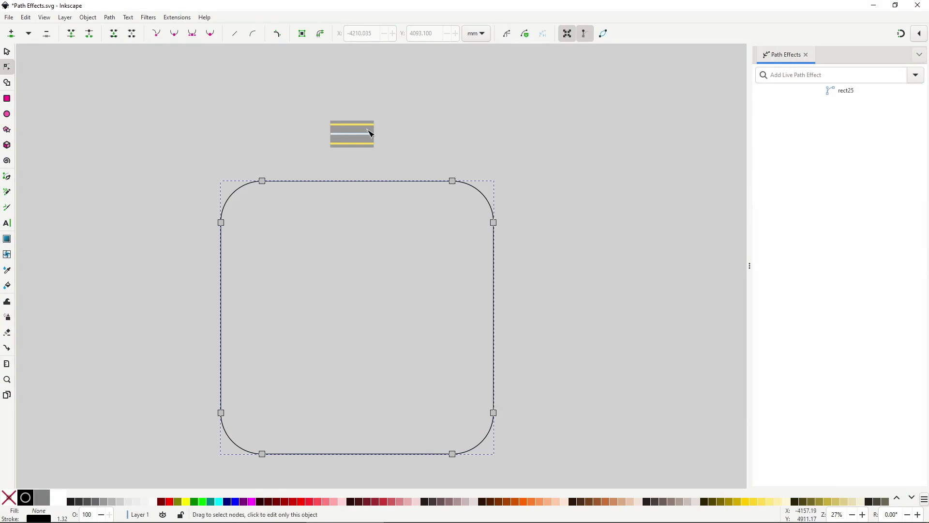
{"action": "left_click", "coordinate": [372, 126]}
{"action": "key", "text": "s"}
{"action": "left_click", "coordinate": [905, 128]}
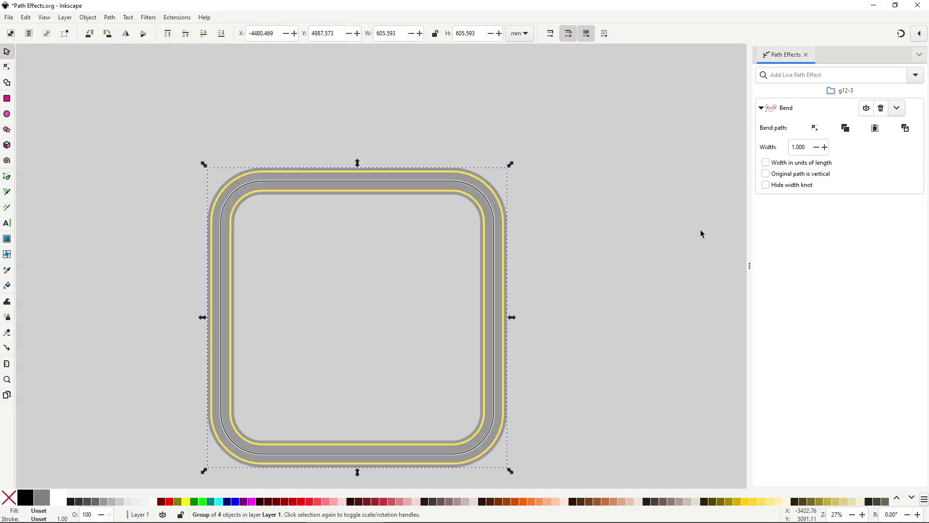
- Reshape the linked rounded rectangle, pulling its upper-left nodes inward and outward and bowing its right side
{"action": "key", "text": "n"}
{"action": "left_click", "coordinate": [494, 297]}
{"action": "mouse_move", "coordinate": [494, 305]}
{"action": "left_mouse_down"}
{"action": "mouse_move", "coordinate": [468, 308]}
{"action": "mouse_move", "coordinate": [499, 309]}
{"action": "left_mouse_up"}
{"action": "left_click_drag", "start_coordinate": [221, 222], "coordinate": [175, 232]}
{"action": "left_click_drag", "start_coordinate": [265, 184], "coordinate": [295, 278]}
{"action": "left_click_drag", "start_coordinate": [221, 412], "coordinate": [193, 407]}
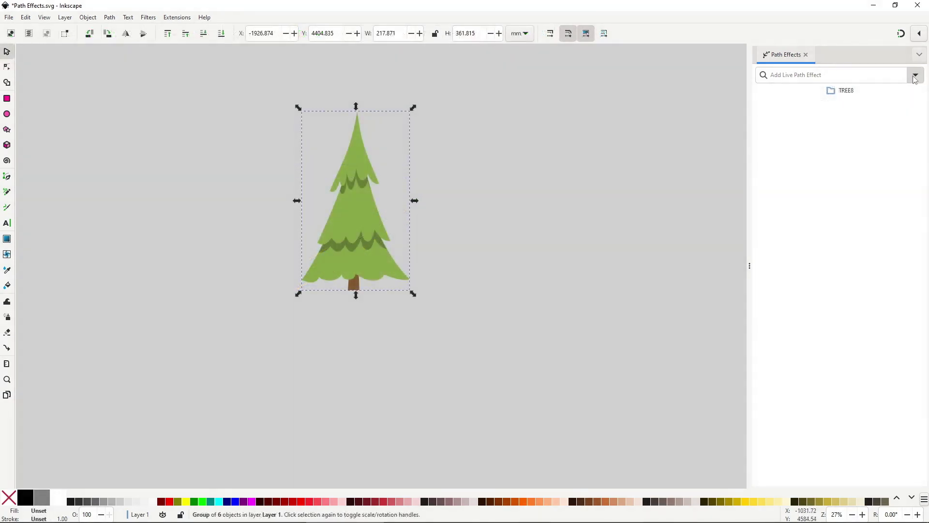
- Apply the Bend effect to the tree with Original path is vertical enabled, and run the bend path from treetop to trunk
{"action": "left_click", "coordinate": [915, 74]}
{"action": "left_click", "coordinate": [716, 145]}
{"action": "left_click", "coordinate": [820, 132]}
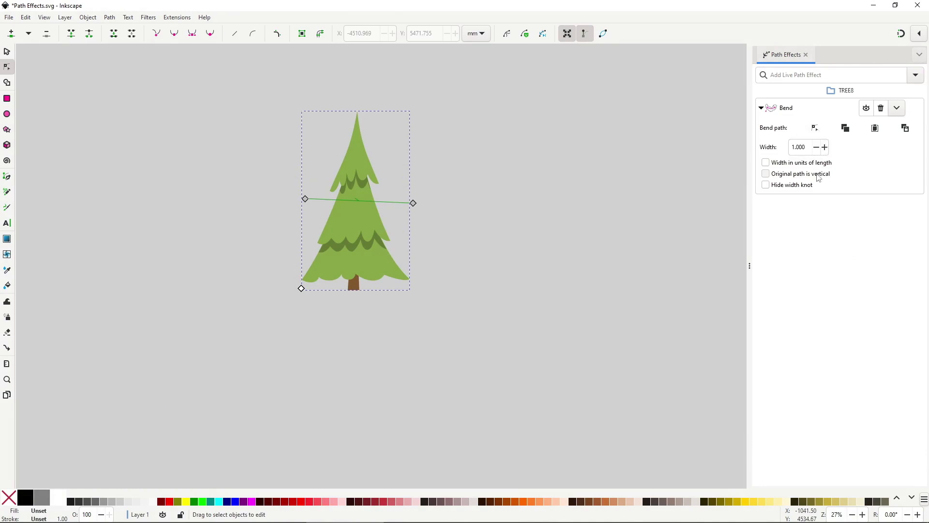
{"action": "left_click", "coordinate": [765, 174]}
{"action": "left_click_drag", "start_coordinate": [308, 198], "coordinate": [394, 78]}
{"action": "left_click_drag", "start_coordinate": [414, 205], "coordinate": [400, 283]}
- Curve the tree by adjusting the bend path's top node and handles, and reposition its width knot
{"action": "left_click_drag", "start_coordinate": [393, 80], "coordinate": [400, 89]}
{"action": "left_click_drag", "start_coordinate": [400, 190], "coordinate": [369, 152]}
{"action": "left_click_drag", "start_coordinate": [371, 216], "coordinate": [411, 257]}
{"action": "left_click_drag", "start_coordinate": [369, 151], "coordinate": [357, 195]}
{"action": "left_click_drag", "start_coordinate": [402, 91], "coordinate": [407, 83]}
{"action": "left_click_drag", "start_coordinate": [456, 162], "coordinate": [483, 254]}
- Refine the tree's bend by adding a middle node to the bend path and adjusting its nodes and handles
{"action": "scroll", "coordinate": [454, 212], "scroll_direction": "up", "scroll_amount": 1}
{"action": "left_click_drag", "start_coordinate": [409, 374], "coordinate": [416, 352]}
{"action": "double_click", "coordinate": [381, 286]}
{"action": "left_click_drag", "start_coordinate": [380, 286], "coordinate": [370, 285]}
{"action": "left_click_drag", "start_coordinate": [393, 198], "coordinate": [407, 193]}
{"action": "left_click_drag", "start_coordinate": [410, 141], "coordinate": [398, 125]}
{"action": "key", "text": "s"}
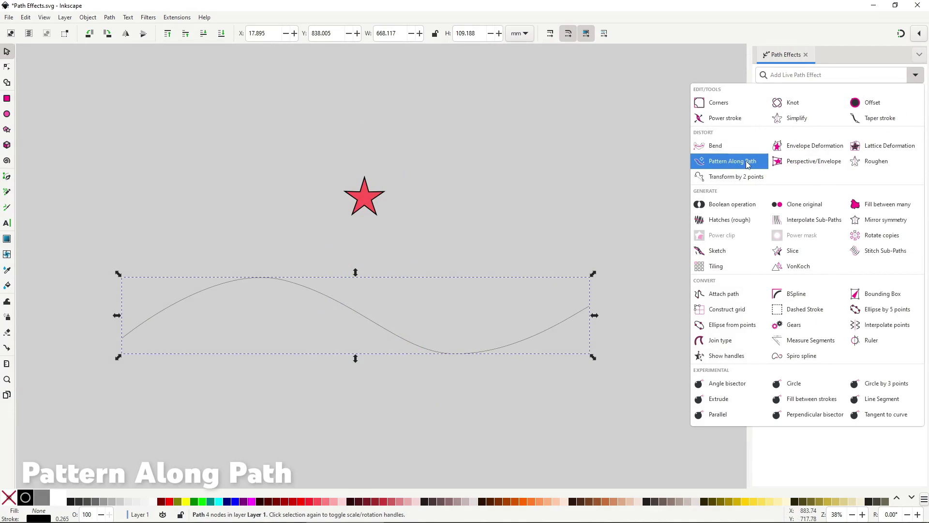
- Apply Pattern Along Path to the wavy line, link the red star as its pattern source, and set pattern copies to Repeated
{"action": "left_click", "coordinate": [748, 164]}
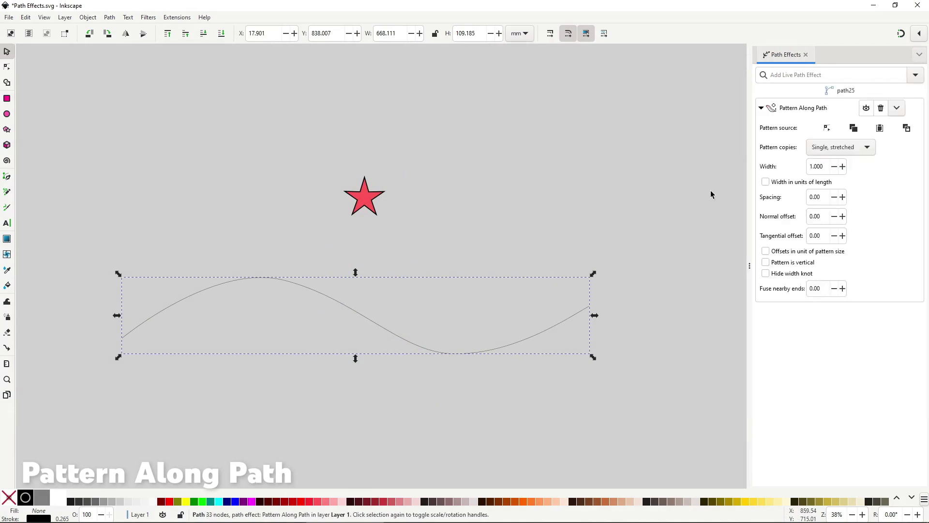
{"action": "left_click", "coordinate": [372, 205]}
{"action": "left_click", "coordinate": [347, 306]}
{"action": "left_click", "coordinate": [906, 128]}
{"action": "left_click", "coordinate": [841, 147]}
{"action": "left_click", "coordinate": [833, 136]}
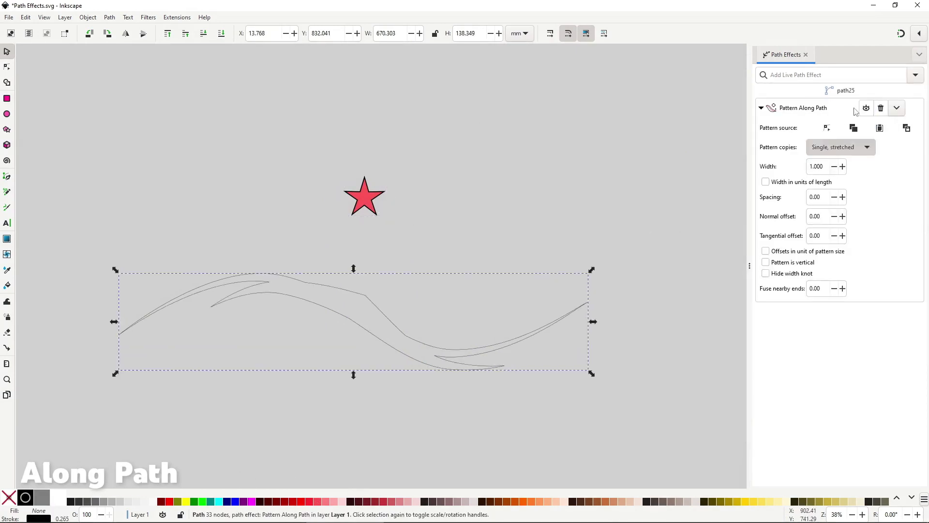
- Fill the star chain with red and reshape its underlying path into a deeper wave with the right end turned upward
{"action": "left_click", "coordinate": [308, 501]}
{"action": "key", "text": "n"}
{"action": "left_click_drag", "start_coordinate": [283, 279], "coordinate": [244, 266]}
{"action": "left_click_drag", "start_coordinate": [452, 354], "coordinate": [437, 380]}
{"action": "left_click_drag", "start_coordinate": [589, 307], "coordinate": [537, 204]}
{"action": "left_click_drag", "start_coordinate": [504, 381], "coordinate": [592, 390]}
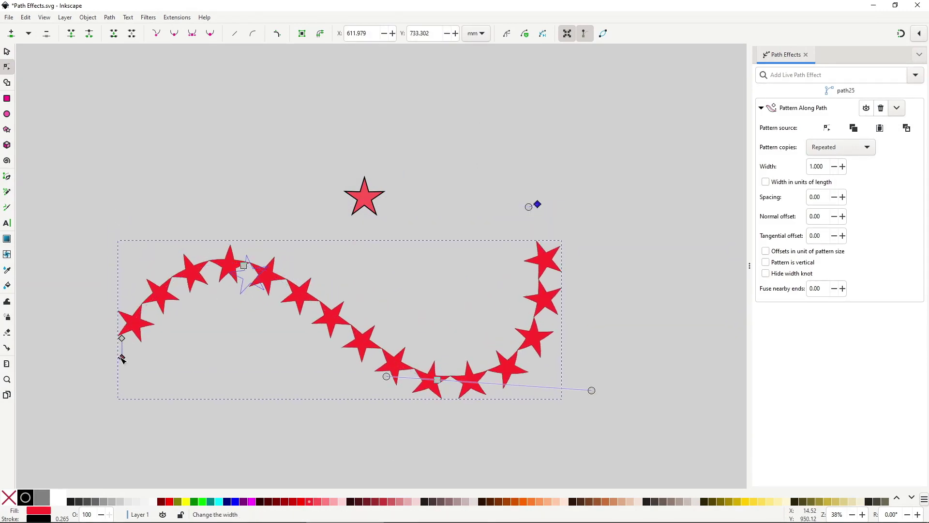
{"action": "left_click_drag", "start_coordinate": [121, 338], "coordinate": [102, 353]}
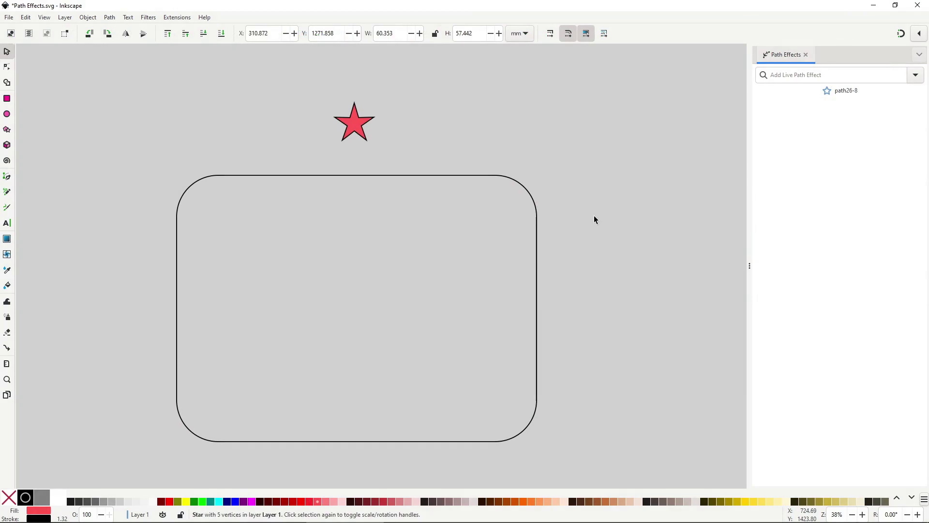
- Apply the Pattern Along Path effect to the rounded rectangle
{"action": "left_click", "coordinate": [580, 222]}
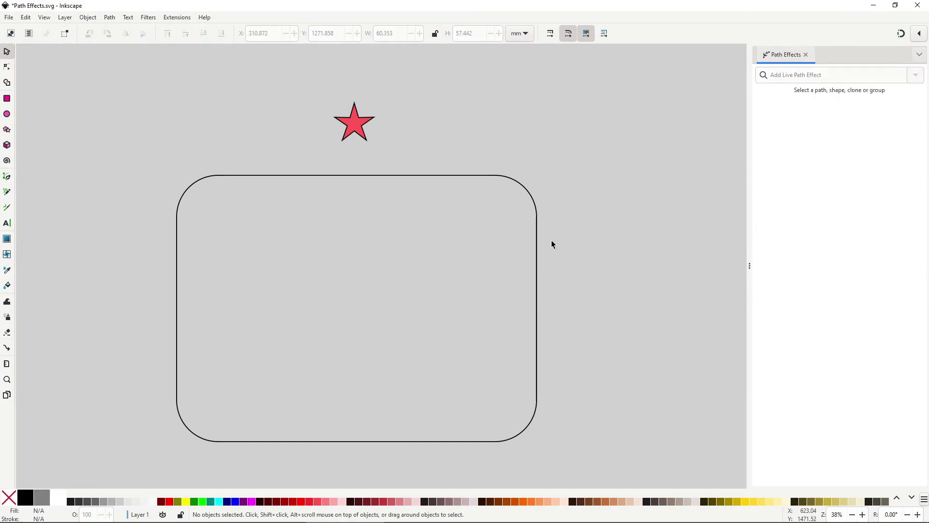
{"action": "left_click", "coordinate": [537, 250]}
{"action": "left_click", "coordinate": [916, 75]}
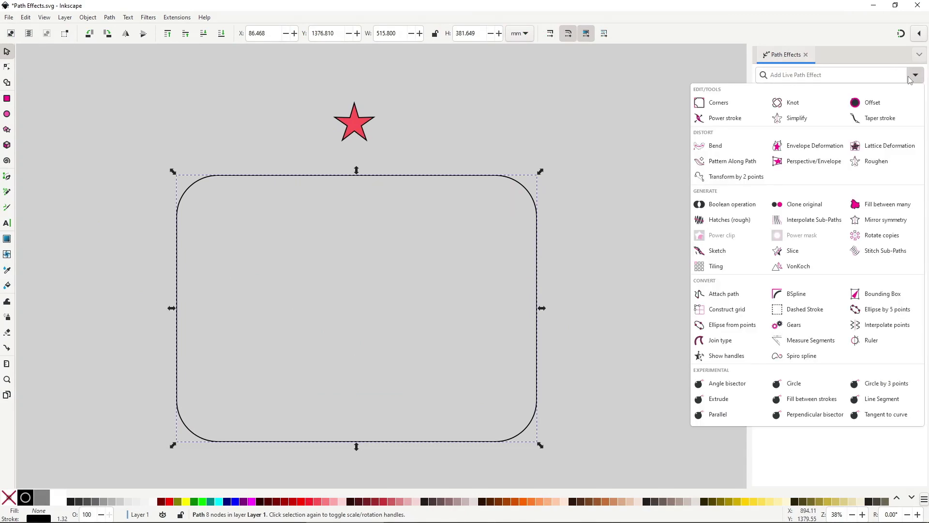
{"action": "left_click", "coordinate": [716, 162]}
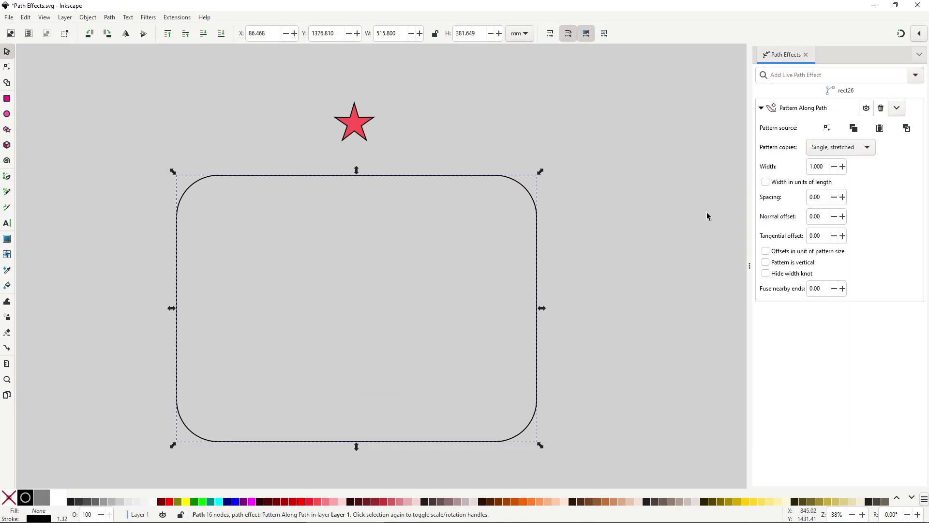
- Copy the star and link it as the pattern source of the rounded rectangle
{"action": "left_click", "coordinate": [352, 122]}
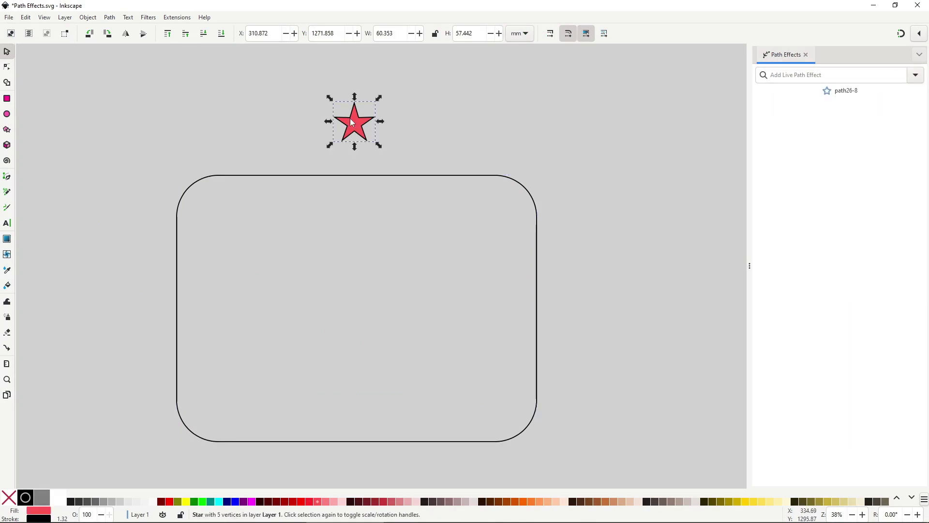
{"action": "right_click", "coordinate": [351, 122]}
{"action": "left_click", "coordinate": [390, 144]}
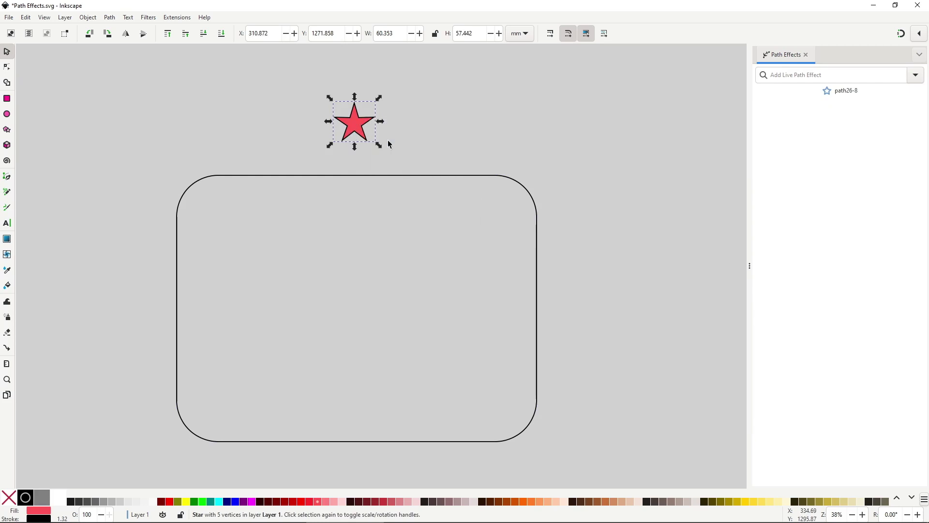
{"action": "left_click", "coordinate": [455, 177]}
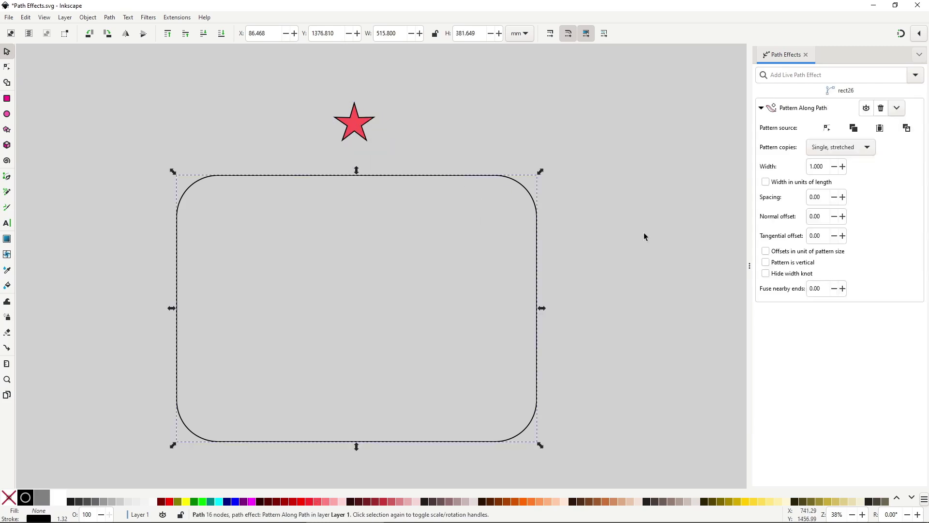
{"action": "left_click", "coordinate": [907, 128]}
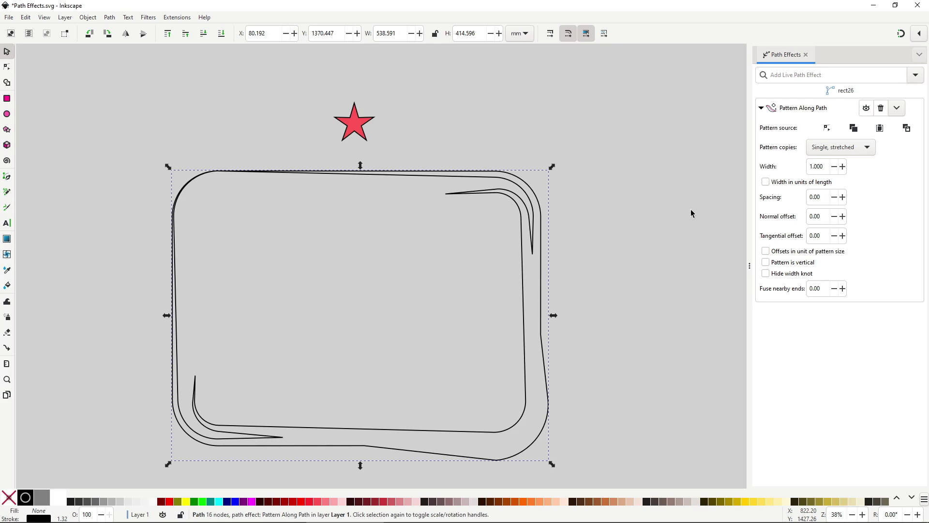
- Try the star border with pattern copies set to Repeated and with Repeated, stretched
{"action": "left_click", "coordinate": [838, 148]}
{"action": "left_click", "coordinate": [845, 112]}
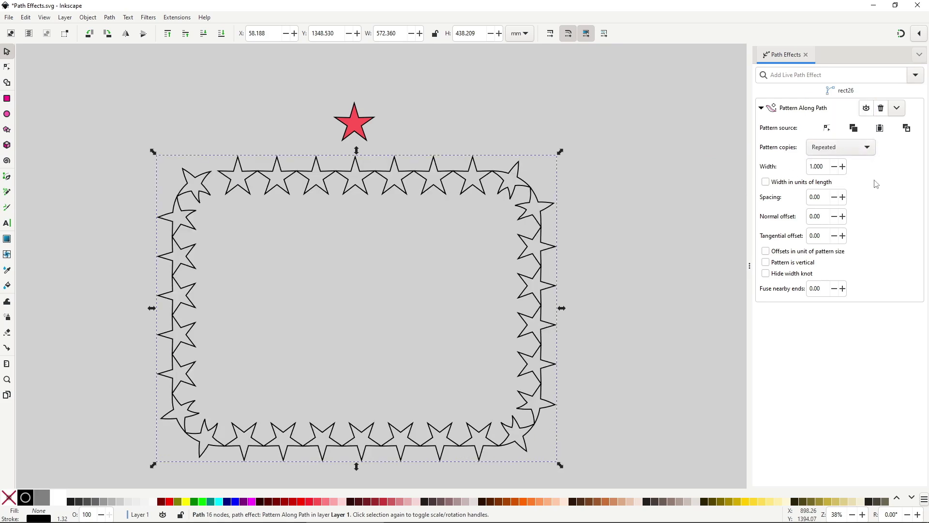
{"action": "left_click", "coordinate": [864, 147]}
{"action": "left_click", "coordinate": [865, 162]}
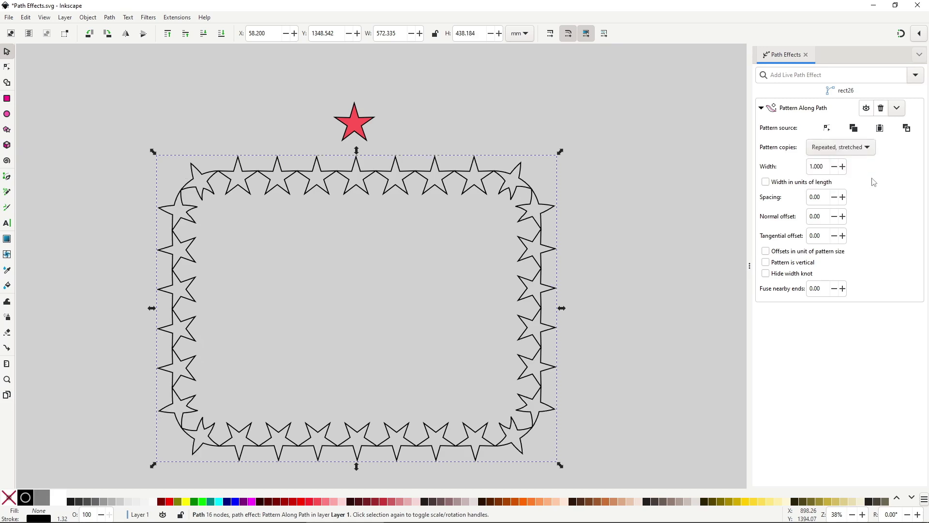
- Try the star border with pattern copies set to Single and to Single, stretched
{"action": "left_click", "coordinate": [866, 148]}
{"action": "left_click", "coordinate": [865, 164]}
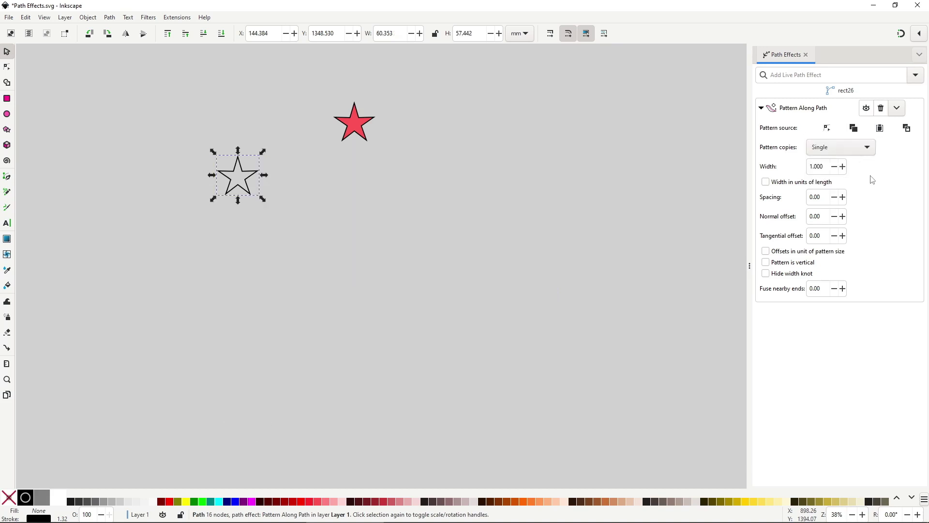
{"action": "left_click", "coordinate": [866, 147]}
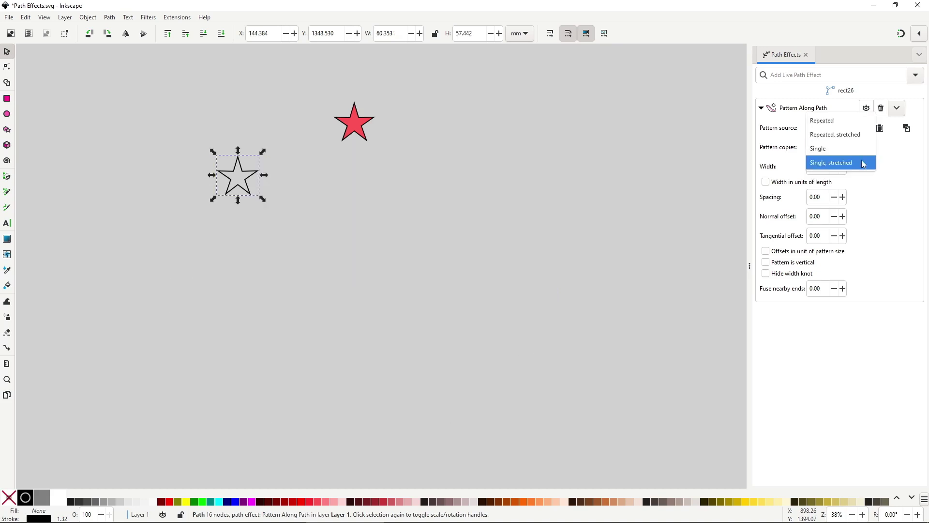
{"action": "left_click", "coordinate": [865, 164]}
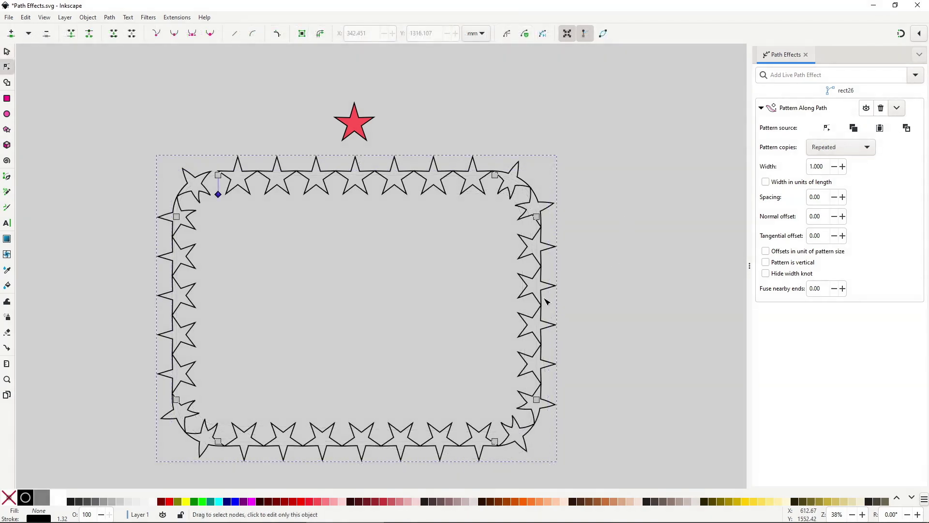
- Reshape the star border's path by bowing its sides inward, raising the top-left node and pulling the bottom corners outward
{"action": "left_click_drag", "start_coordinate": [537, 302], "coordinate": [501, 305]}
{"action": "left_click_drag", "start_coordinate": [177, 307], "coordinate": [207, 307]}
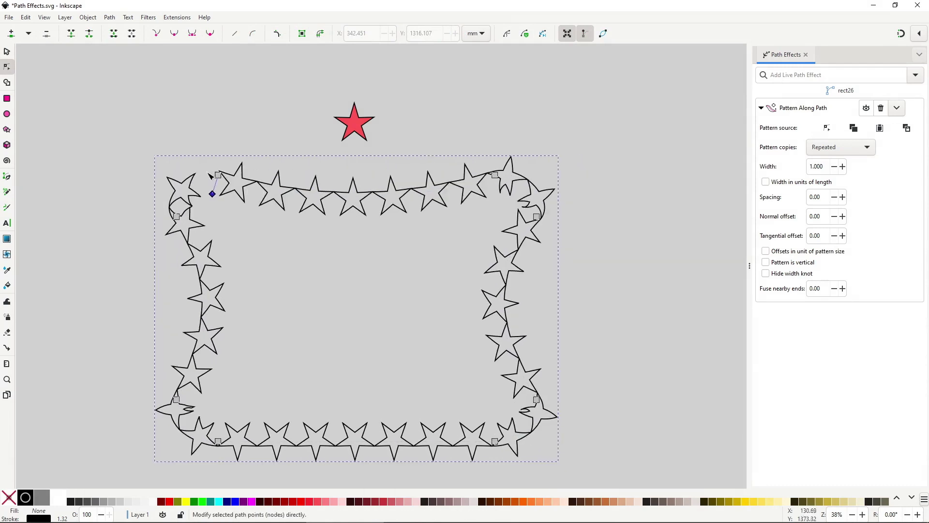
{"action": "left_click_drag", "start_coordinate": [218, 174], "coordinate": [218, 162]}
{"action": "left_click_drag", "start_coordinate": [218, 441], "coordinate": [265, 453]}
{"action": "left_click_drag", "start_coordinate": [177, 400], "coordinate": [138, 402]}
{"action": "left_click_drag", "start_coordinate": [536, 399], "coordinate": [586, 393]}
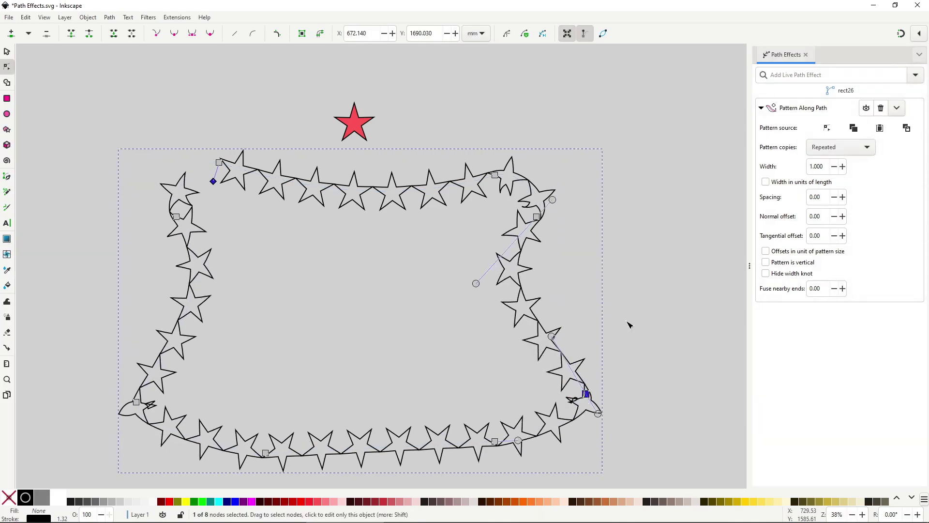
- Try changing the pattern width with its on-canvas handle and undo the change
{"action": "mouse_move", "coordinate": [214, 181]}
{"action": "left_mouse_down"}
{"action": "mouse_move", "coordinate": [212, 190]}
{"action": "mouse_move", "coordinate": [219, 175]}
{"action": "mouse_move", "coordinate": [216, 200]}
{"action": "left_mouse_up"}
{"action": "key", "text": "ctrl+z"}
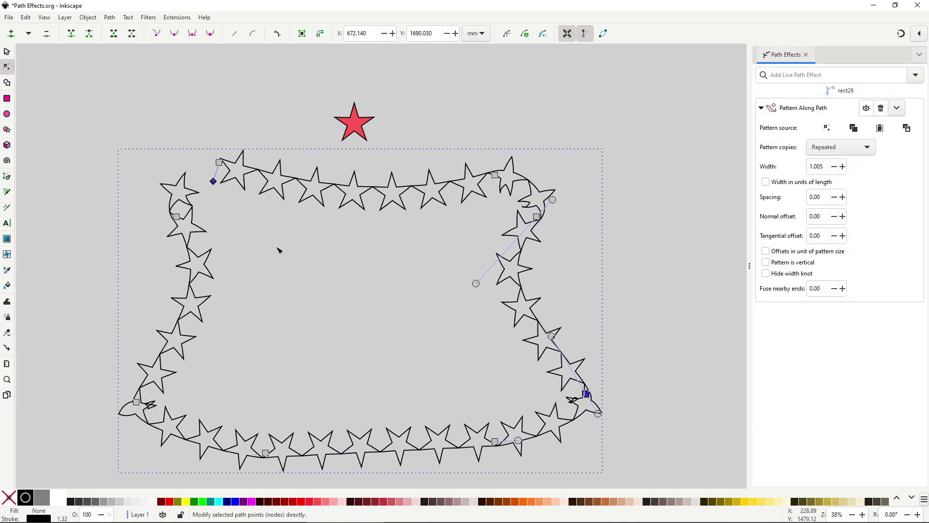
- Reshape the linked source star by moving its nodes until it measures about 48 × 51 mm
{"action": "left_click", "coordinate": [360, 129]}
{"action": "left_click_drag", "start_coordinate": [355, 131], "coordinate": [355, 101]}
{"action": "key", "text": "ctrl+shift+c"}
{"action": "left_click_drag", "start_coordinate": [352, 132], "coordinate": [366, 125]}
{"action": "key", "text": "s"}
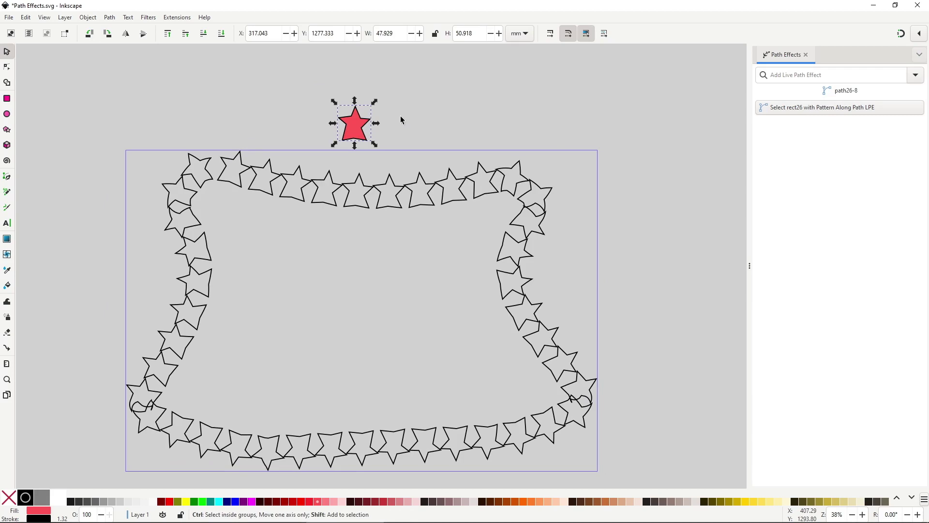
- Give the star border a flat orange fill of f8ae57 and a darker orange stroke
{"action": "key", "text": "ctrl+shift+f"}
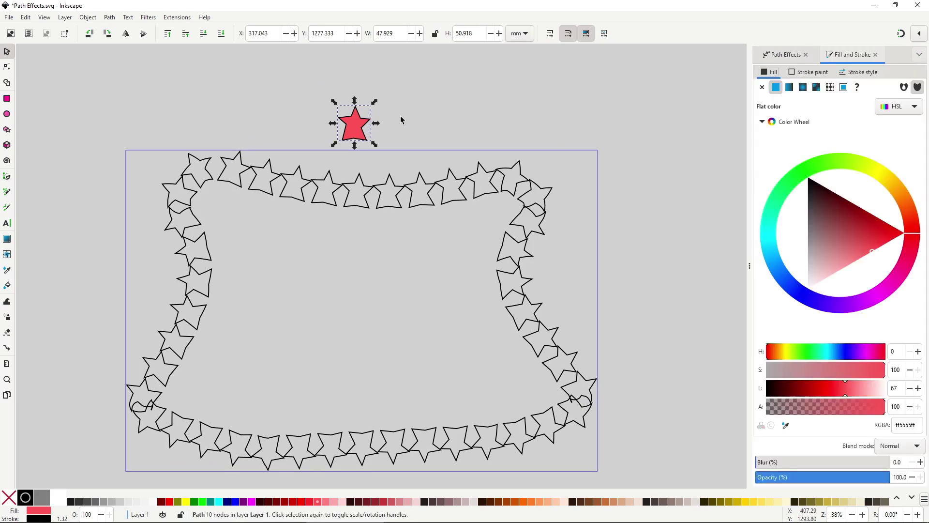
{"action": "left_click", "coordinate": [504, 179]}
{"action": "left_click", "coordinate": [776, 87]}
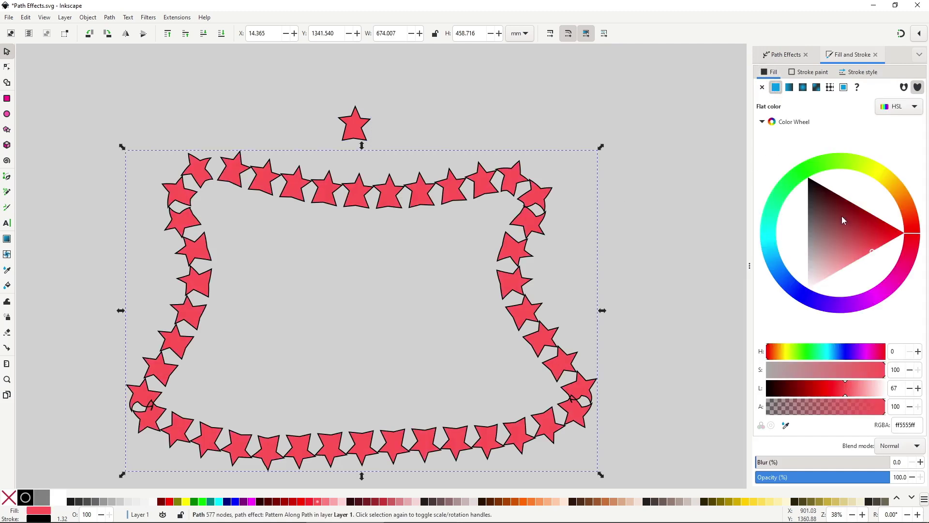
{"action": "left_click", "coordinate": [903, 195]}
{"action": "left_click_drag", "start_coordinate": [872, 223], "coordinate": [875, 233]}
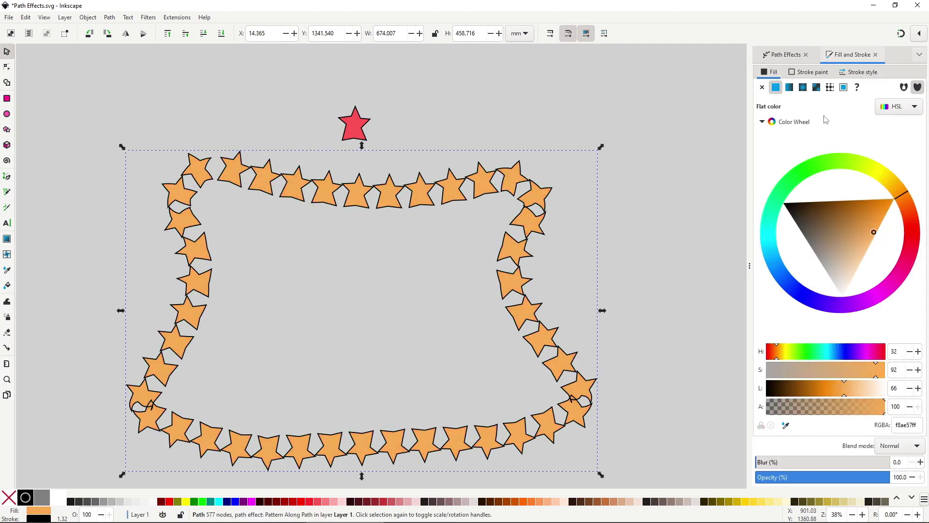
{"action": "left_click", "coordinate": [809, 72]}
{"action": "left_click", "coordinate": [879, 235]}
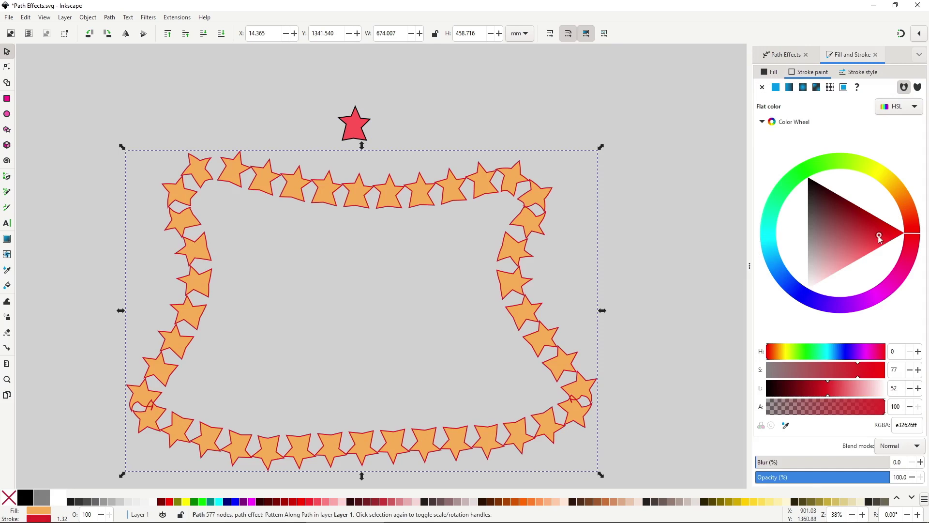
{"action": "mouse_move", "coordinate": [900, 202]}
{"action": "left_mouse_down"}
{"action": "mouse_move", "coordinate": [910, 215]}
{"action": "mouse_move", "coordinate": [905, 203]}
{"action": "left_mouse_up"}
- Set the star border's pattern spacing to -0.90 and its normal offset to -5.50
{"action": "left_click", "coordinate": [784, 54]}
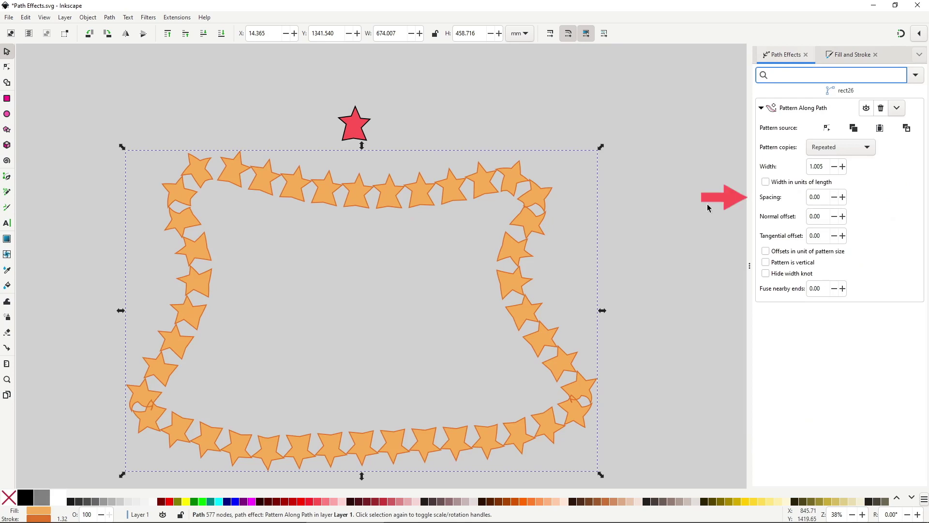
{"action": "left_click", "coordinate": [843, 197]}
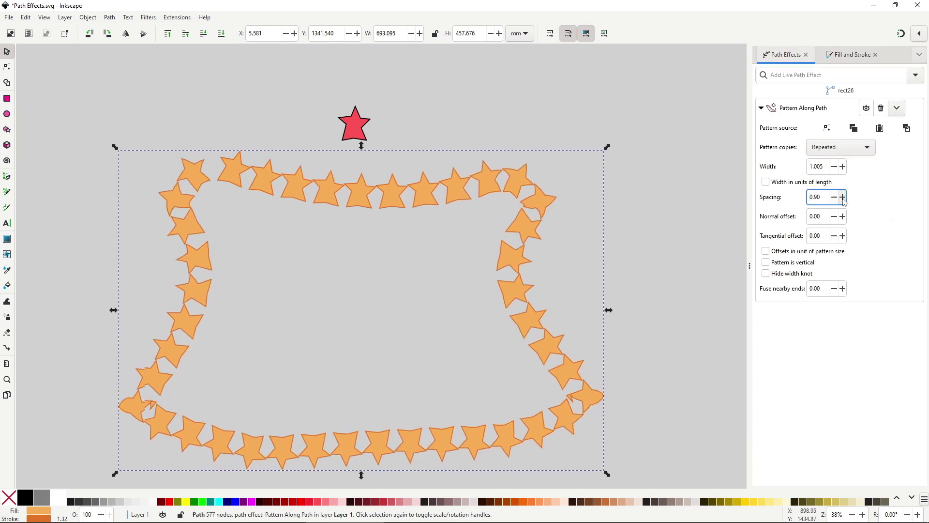
{"action": "left_click", "coordinate": [843, 198]}
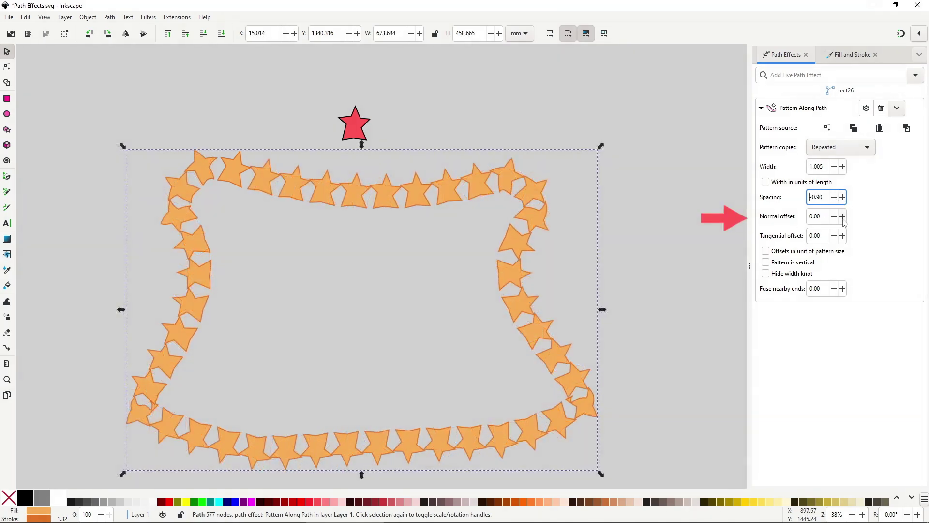
{"action": "left_click", "coordinate": [843, 217]}
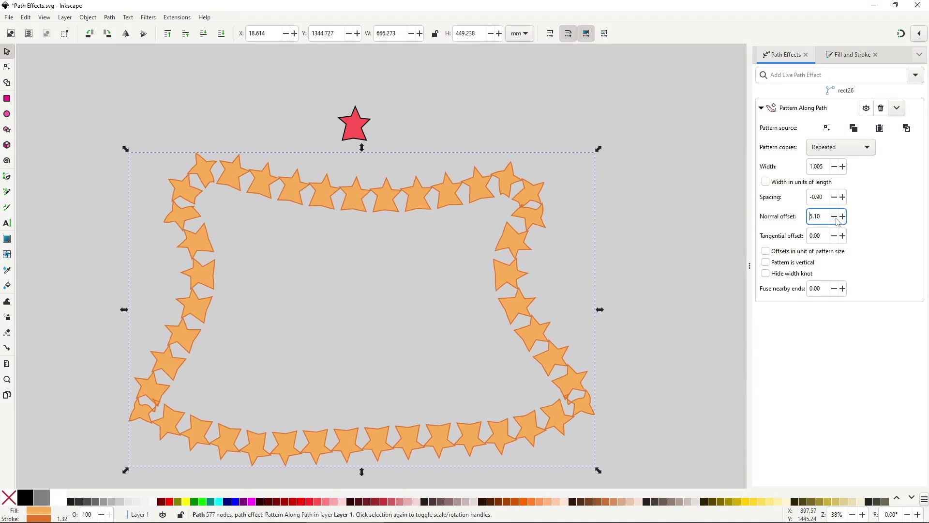
{"action": "scroll", "coordinate": [838, 222], "scroll_direction": "down", "scroll_amount": 20}
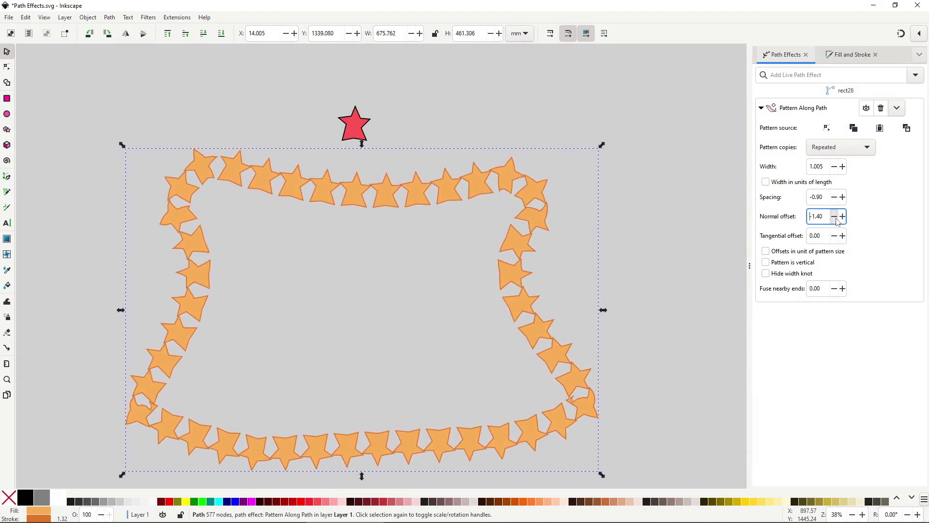
{"action": "scroll", "coordinate": [838, 219], "scroll_direction": "down", "scroll_amount": 12}
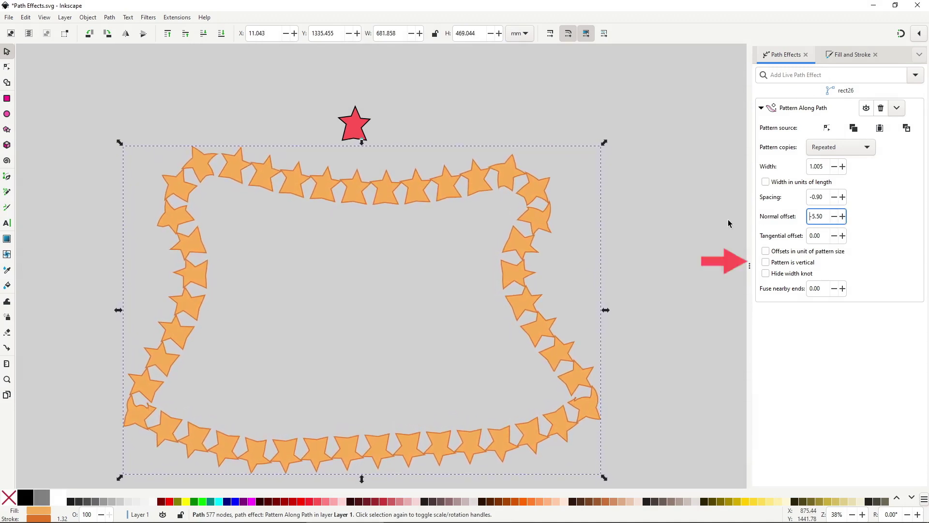
- Toggle the star border's Pattern is vertical option and leave it enabled
{"action": "left_click", "coordinate": [801, 268]}
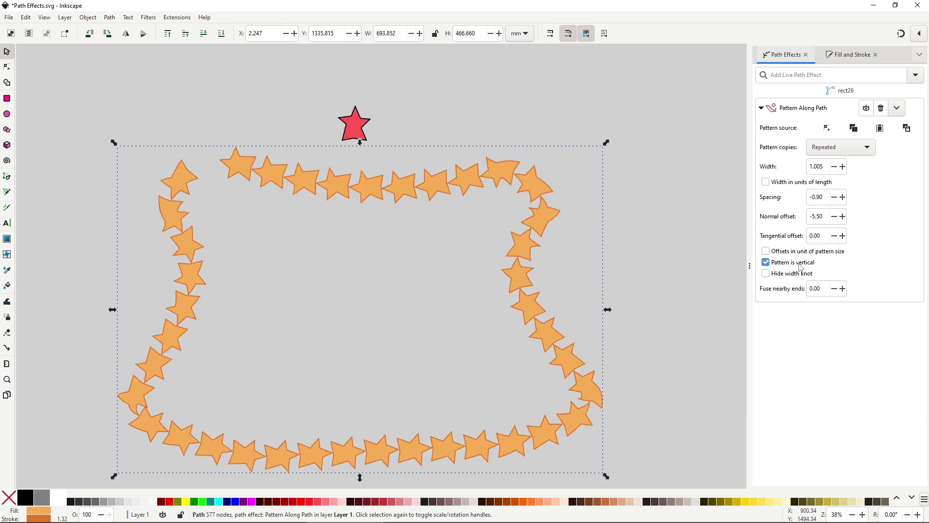
{"action": "left_click", "coordinate": [801, 267]}
{"action": "left_click", "coordinate": [801, 268]}
{"action": "left_click", "coordinate": [801, 267]}
{"action": "left_click", "coordinate": [801, 267]}
- Adjust the curves of the star border's right and left sides by reshaping its underlying path
{"action": "key", "text": "n"}
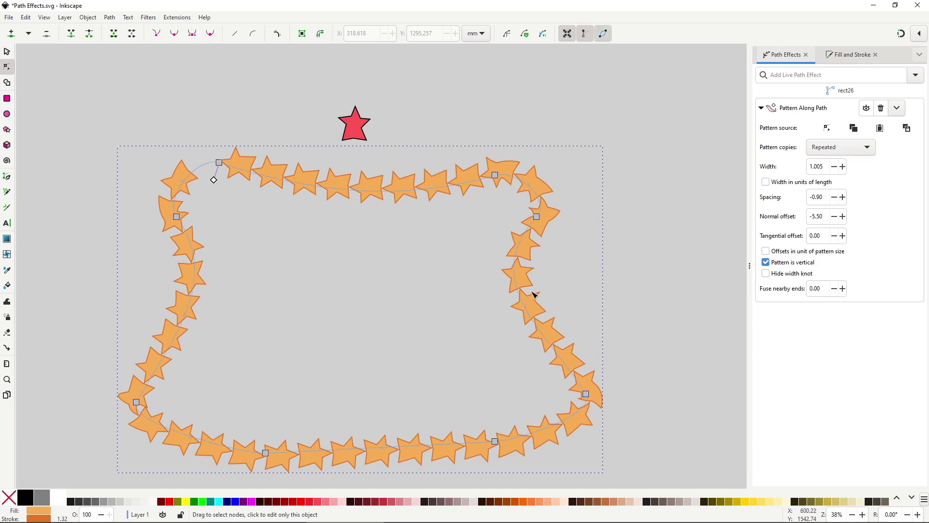
{"action": "left_click_drag", "start_coordinate": [521, 298], "coordinate": [538, 310]}
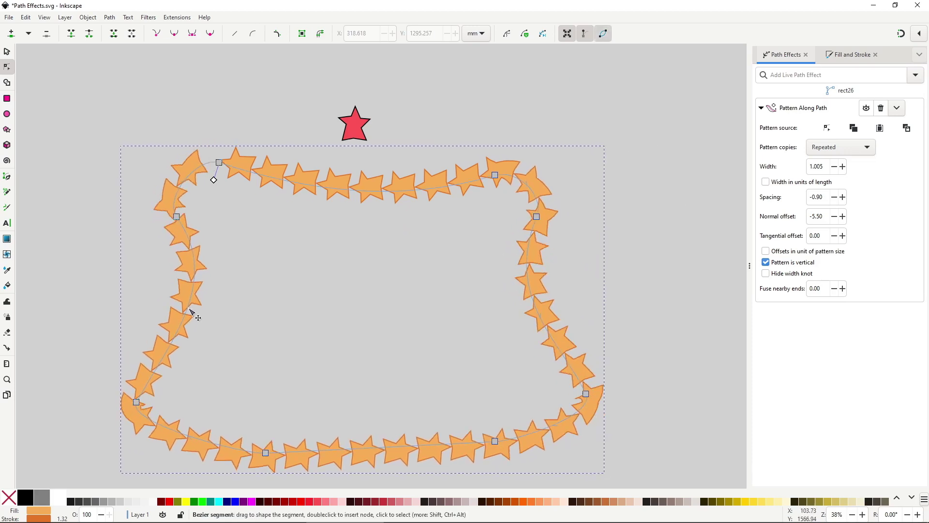
{"action": "mouse_move", "coordinate": [190, 310]}
{"action": "left_mouse_down"}
{"action": "mouse_move", "coordinate": [155, 314]}
{"action": "mouse_move", "coordinate": [202, 317]}
{"action": "left_mouse_up"}
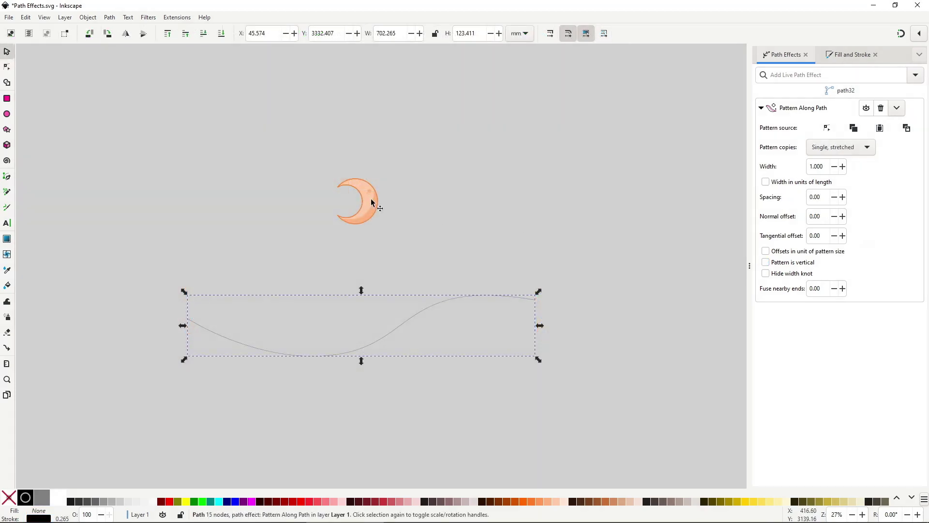
- Copy the crescent moon, link it as the wavy path's pattern source and set the pattern copies to Repeated
{"action": "right_click", "coordinate": [372, 203]}
{"action": "left_click", "coordinate": [387, 218]}
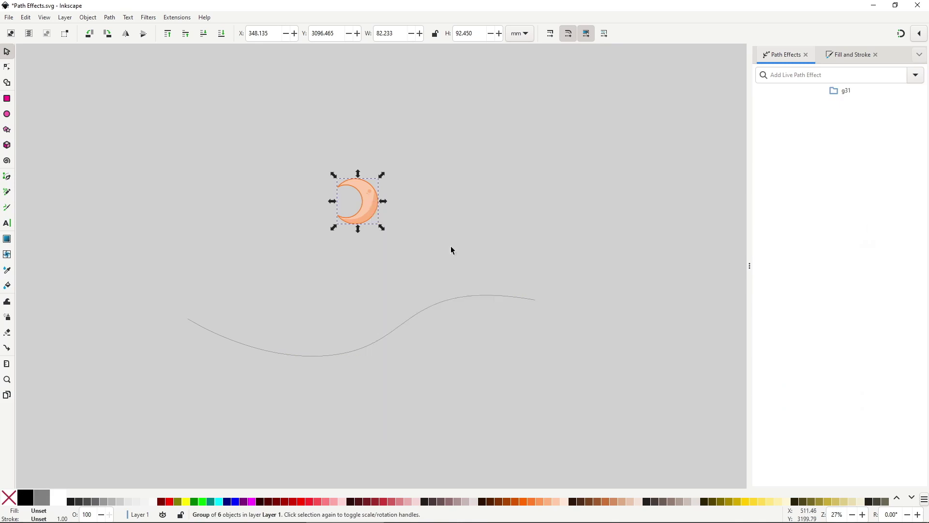
{"action": "left_click", "coordinate": [492, 293]}
{"action": "left_click", "coordinate": [910, 133]}
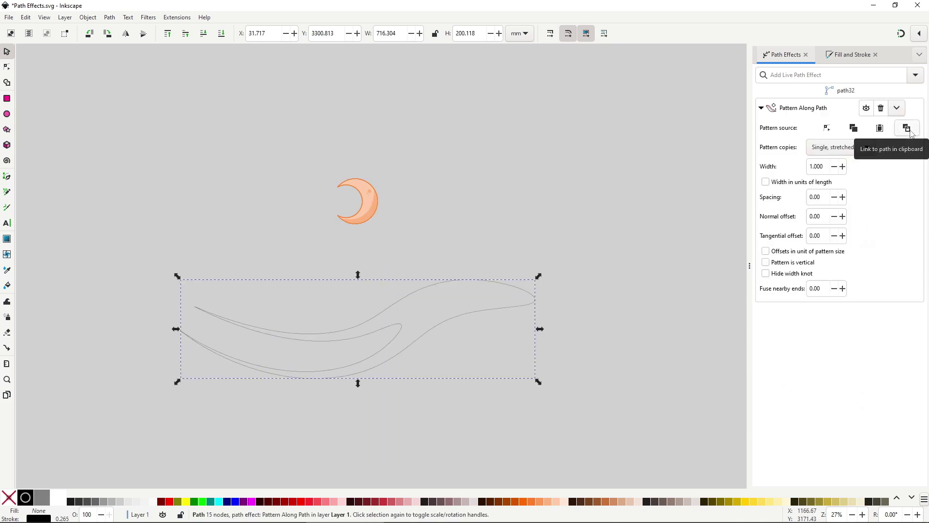
{"action": "left_click", "coordinate": [869, 151]}
{"action": "left_click", "coordinate": [828, 108]}
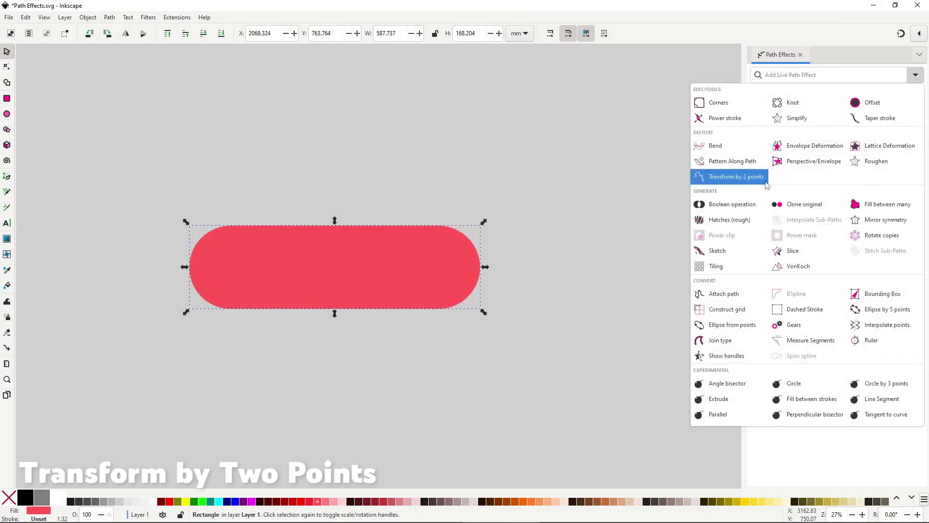
- Apply the Transform by 2 points effect to the rounded rectangle, move its end point up and outward, and toggle Lock length
{"action": "left_click", "coordinate": [736, 176]}
{"action": "key", "text": "n"}
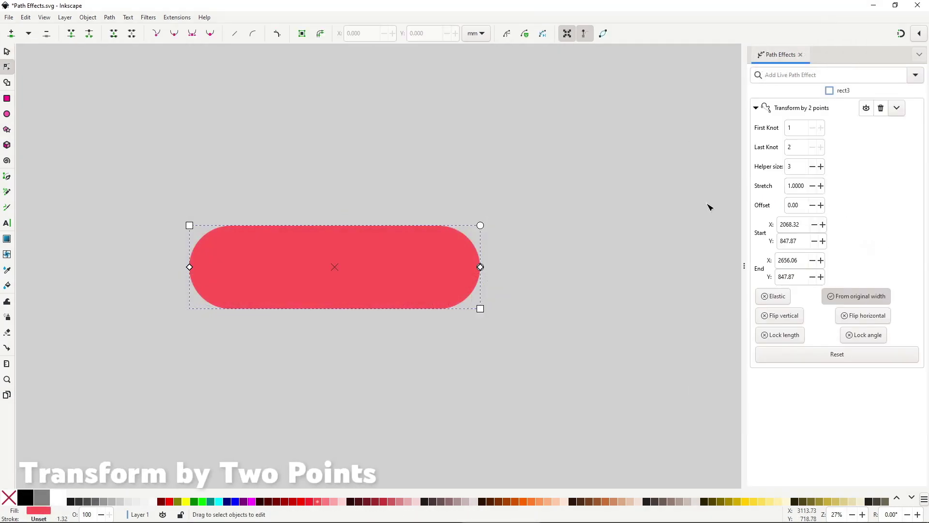
{"action": "left_click_drag", "start_coordinate": [481, 266], "coordinate": [544, 230]}
{"action": "left_click", "coordinate": [777, 338]}
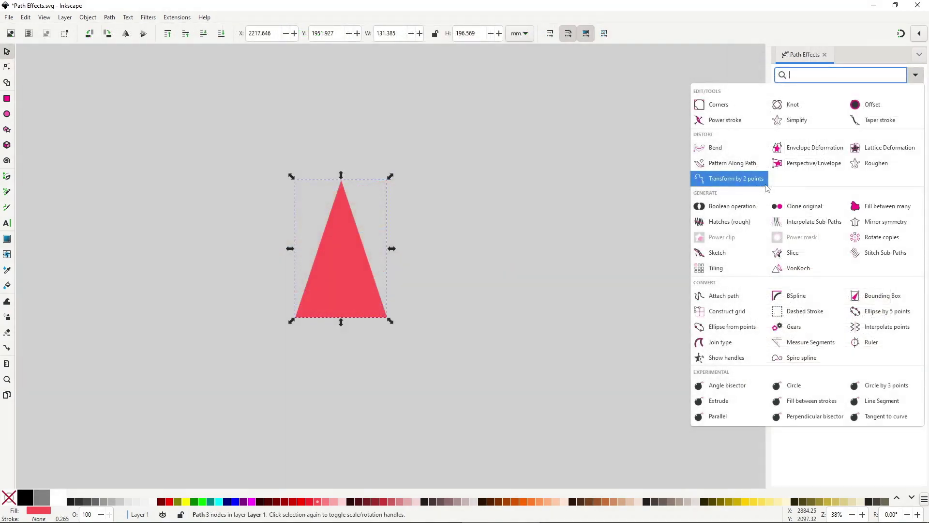
- Apply Transform by 2 points to the triangle and move its end point to about (2243, 1910) and start point to about (2164, 2146)
{"action": "left_click", "coordinate": [765, 186]}
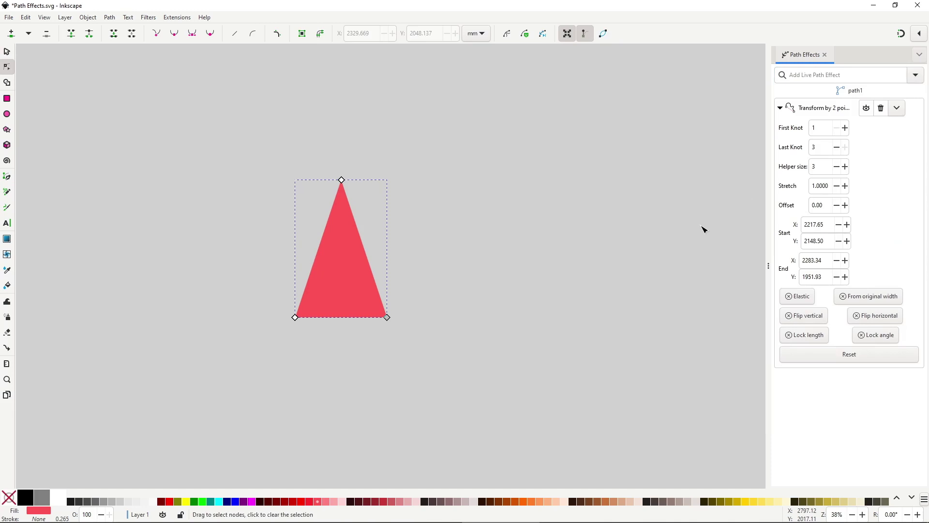
{"action": "left_click_drag", "start_coordinate": [342, 180], "coordinate": [313, 151]}
{"action": "left_click_drag", "start_coordinate": [295, 316], "coordinate": [259, 316]}
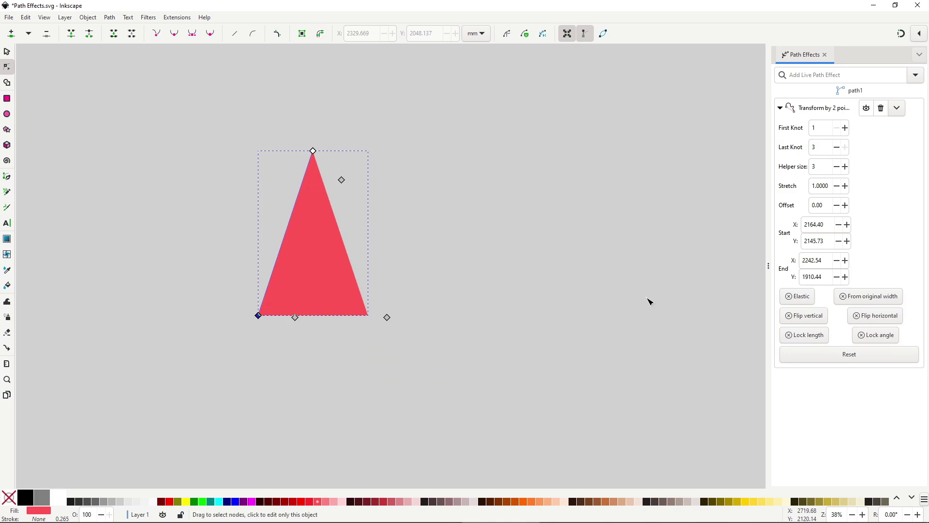
- Lock the triangle's length and move its start point to about (2300, 2151) and end point to about (2388, 1919)
{"action": "left_click", "coordinate": [795, 339]}
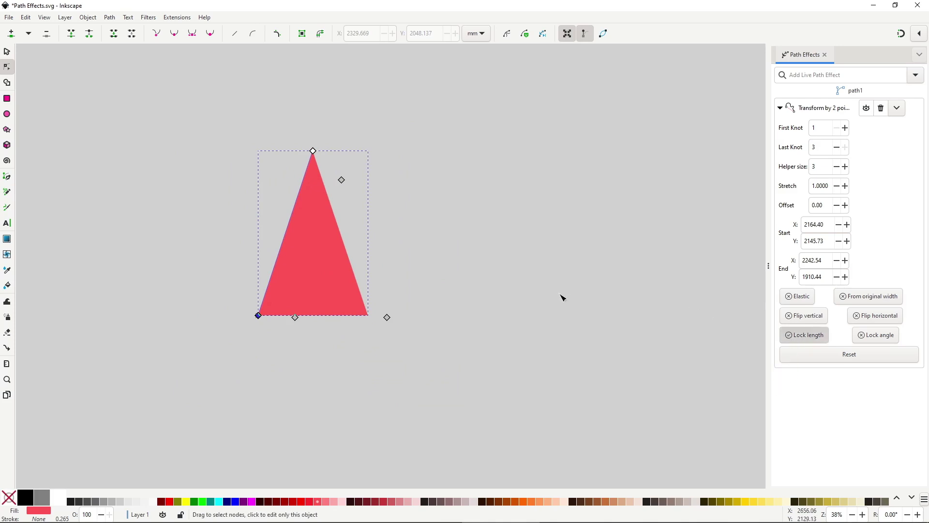
{"action": "left_click_drag", "start_coordinate": [313, 151], "coordinate": [357, 173]}
{"action": "left_click_drag", "start_coordinate": [260, 317], "coordinate": [353, 319]}
{"action": "left_click_drag", "start_coordinate": [455, 175], "coordinate": [425, 156]}
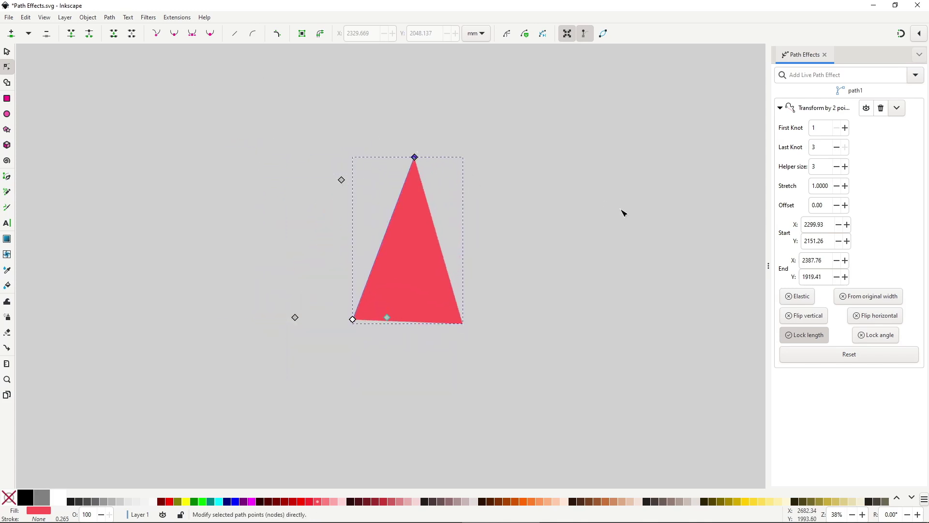
- Set the helper size to 22 and move the triangle's start point to about (2249, 2146) and end point to about (2323, 1909)
{"action": "left_click", "coordinate": [845, 168]}
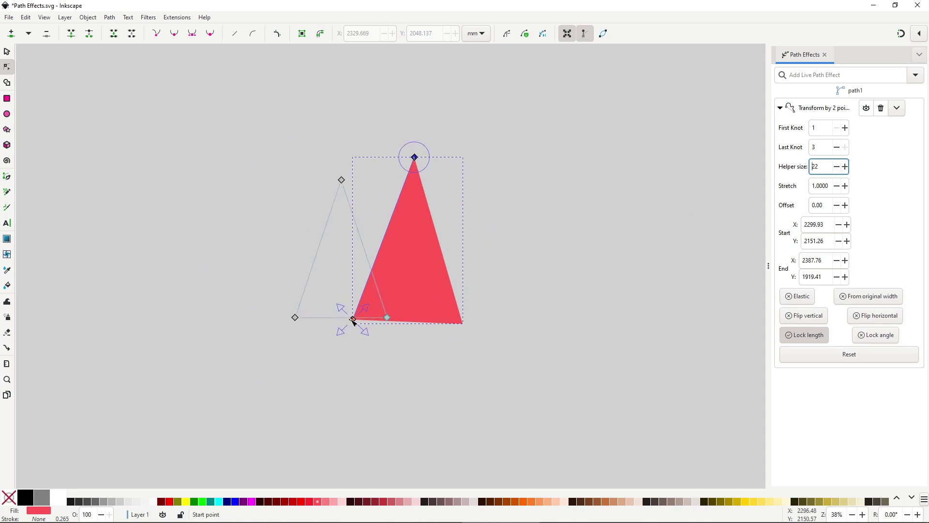
{"action": "left_click_drag", "start_coordinate": [353, 319], "coordinate": [317, 316]}
{"action": "mouse_move", "coordinate": [371, 154]}
{"action": "left_mouse_down"}
{"action": "mouse_move", "coordinate": [348, 144]}
{"action": "mouse_move", "coordinate": [372, 161]}
{"action": "left_mouse_up"}
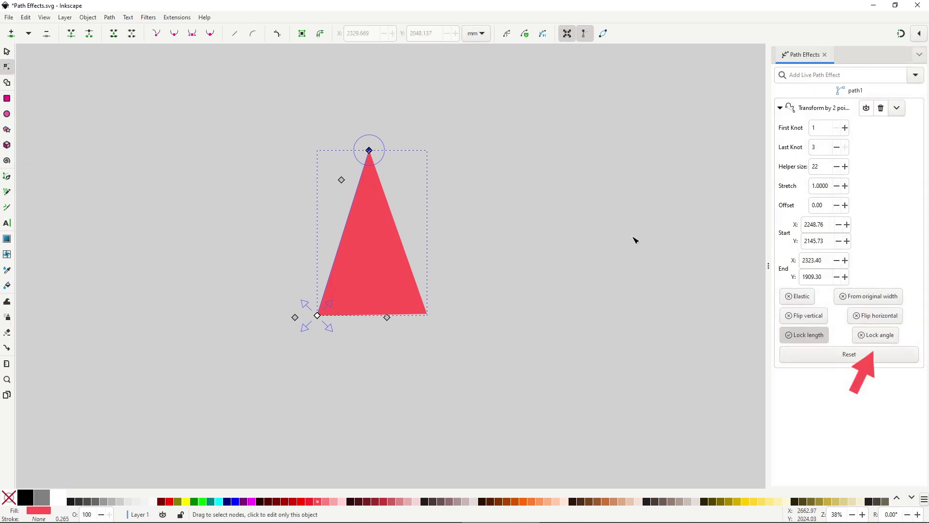
- Replace the length lock with Lock angle and move the triangle's start point to about (2213, 2220) and end point to about (2280, 2008)
{"action": "left_click", "coordinate": [817, 339]}
{"action": "left_click", "coordinate": [874, 335]}
{"action": "left_click_drag", "start_coordinate": [370, 151], "coordinate": [364, 184]}
{"action": "left_click_drag", "start_coordinate": [319, 316], "coordinate": [292, 370]}
{"action": "left_click_drag", "start_coordinate": [330, 237], "coordinate": [368, 230]}
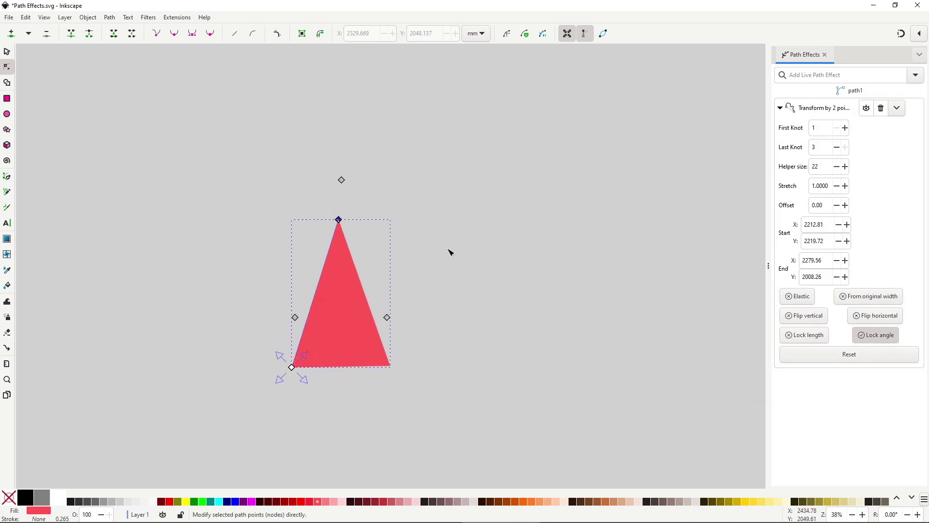
- Toggle Flip vertical and Flip horizontal on and off for the triangle
{"action": "left_click", "coordinate": [804, 317]}
{"action": "left_click", "coordinate": [805, 317]}
{"action": "left_click", "coordinate": [804, 317]}
{"action": "left_click", "coordinate": [804, 317]}
{"action": "left_click", "coordinate": [860, 317]}
{"action": "left_click", "coordinate": [860, 317]}
{"action": "left_click", "coordinate": [860, 317]}
{"action": "left_click", "coordinate": [860, 317]}
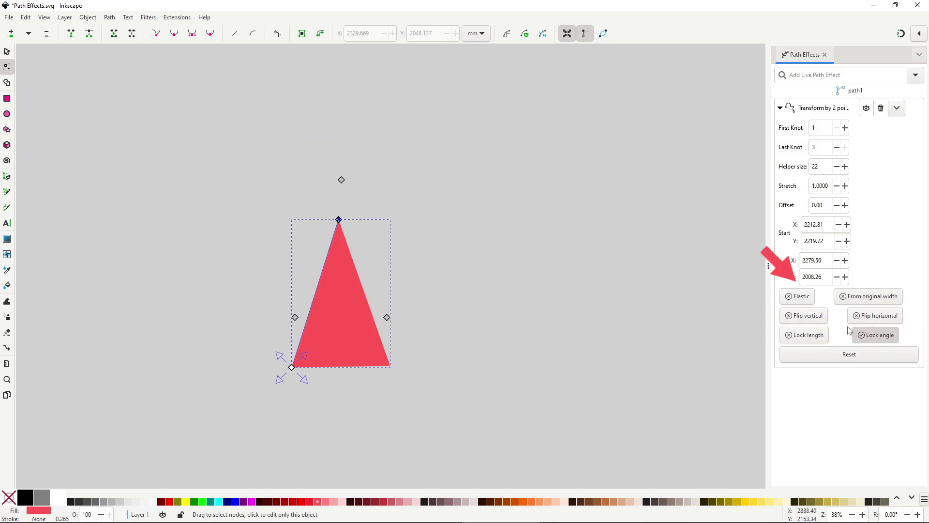
- Enable Elastic, turn off Lock angle and distort the triangle by moving its end point
{"action": "left_click", "coordinate": [799, 296]}
{"action": "left_click", "coordinate": [872, 335]}
{"action": "left_click_drag", "start_coordinate": [338, 220], "coordinate": [377, 368]}
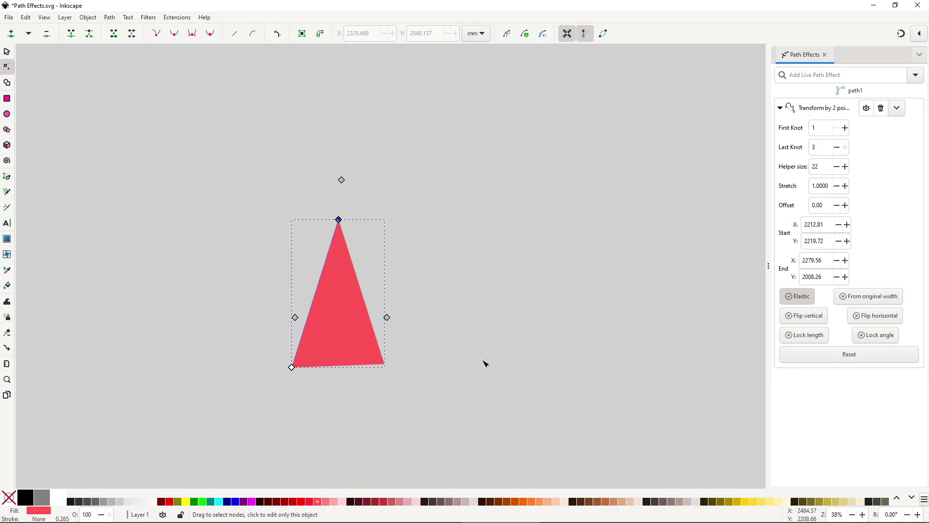
- Try First Knot 1 and 2 with Last Knot 2 and 3 on the triangle, moving its end point between changes
{"action": "left_click", "coordinate": [845, 128]}
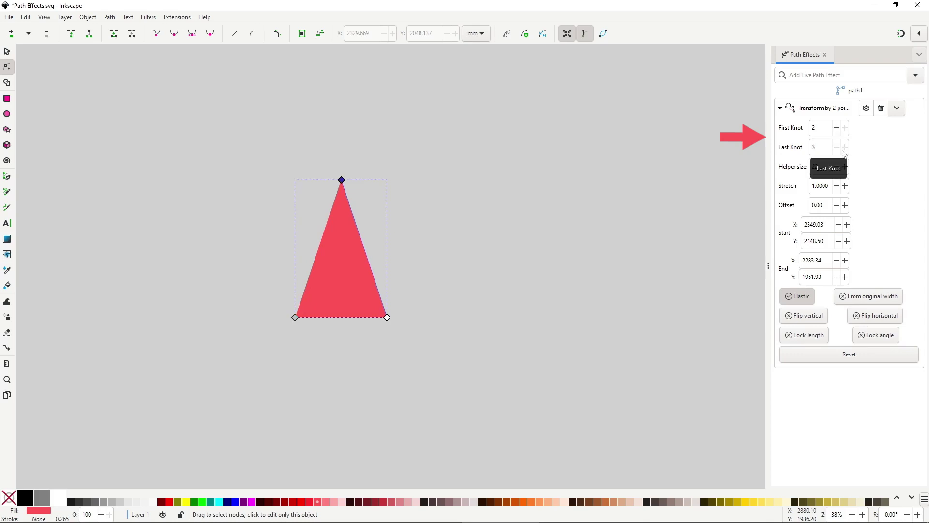
{"action": "left_click", "coordinate": [837, 147]}
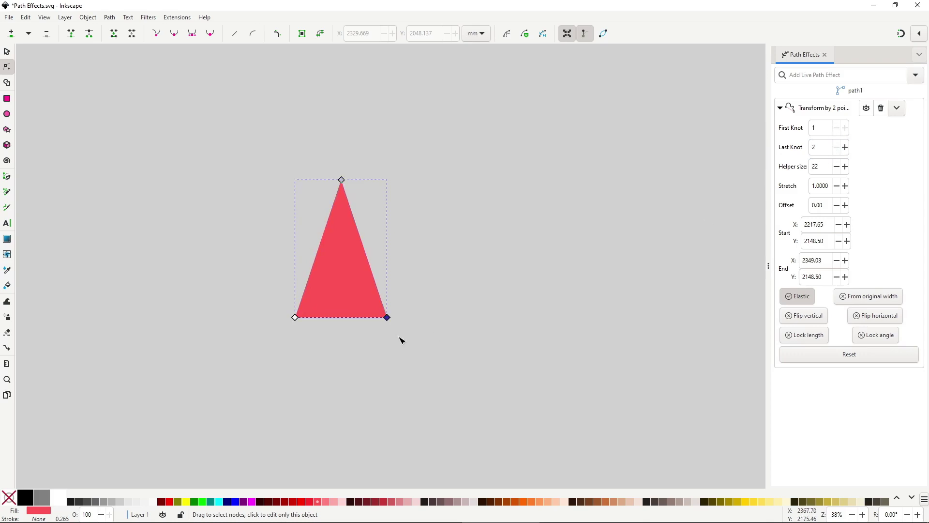
{"action": "left_click_drag", "start_coordinate": [387, 318], "coordinate": [419, 301]}
{"action": "left_click", "coordinate": [845, 147]}
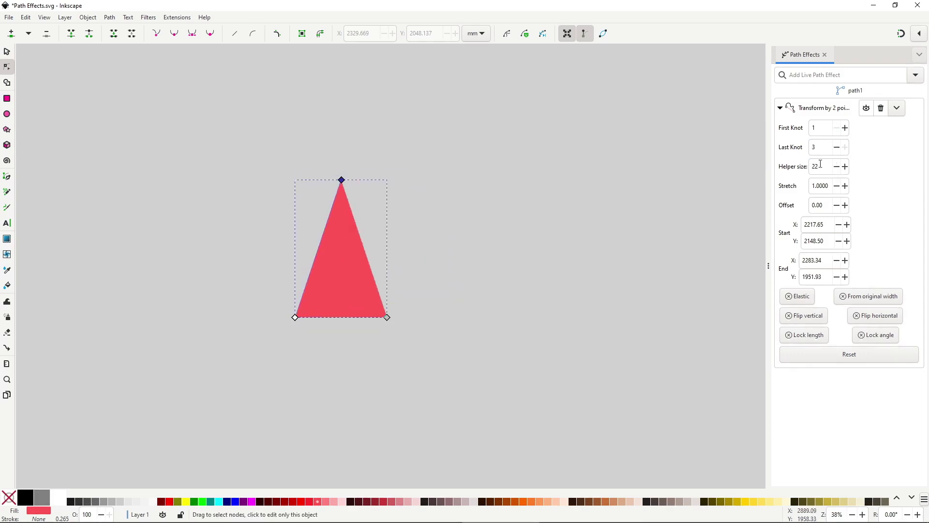
{"action": "mouse_move", "coordinate": [349, 184]}
{"action": "left_mouse_down"}
{"action": "mouse_move", "coordinate": [366, 126]}
{"action": "mouse_move", "coordinate": [344, 180]}
{"action": "left_mouse_up"}
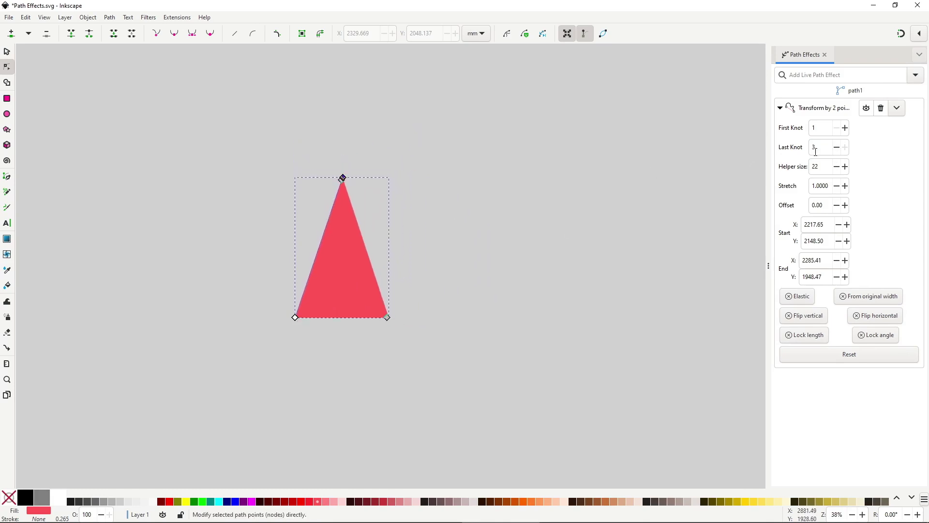
{"action": "left_click", "coordinate": [837, 149]}
{"action": "left_click_drag", "start_coordinate": [387, 317], "coordinate": [400, 316]}
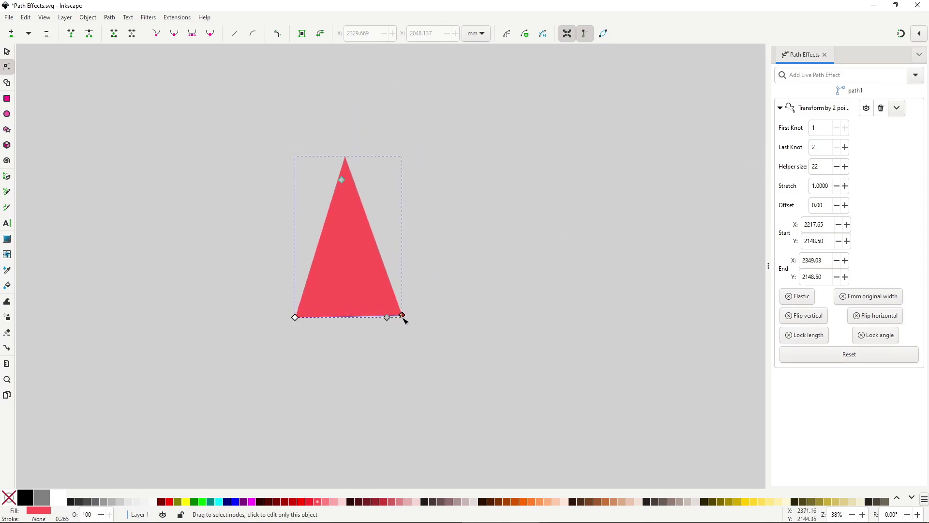
{"action": "left_click", "coordinate": [846, 147]}
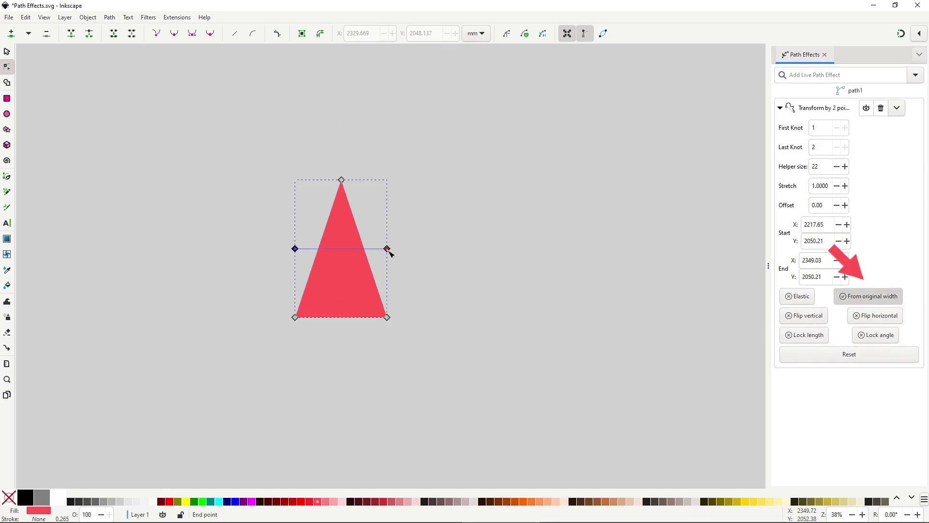
- With From original width enabled, place the triangle's start point at about (2175, 2055) and end point at about (2391, 2050)
{"action": "left_click_drag", "start_coordinate": [387, 249], "coordinate": [274, 311]}
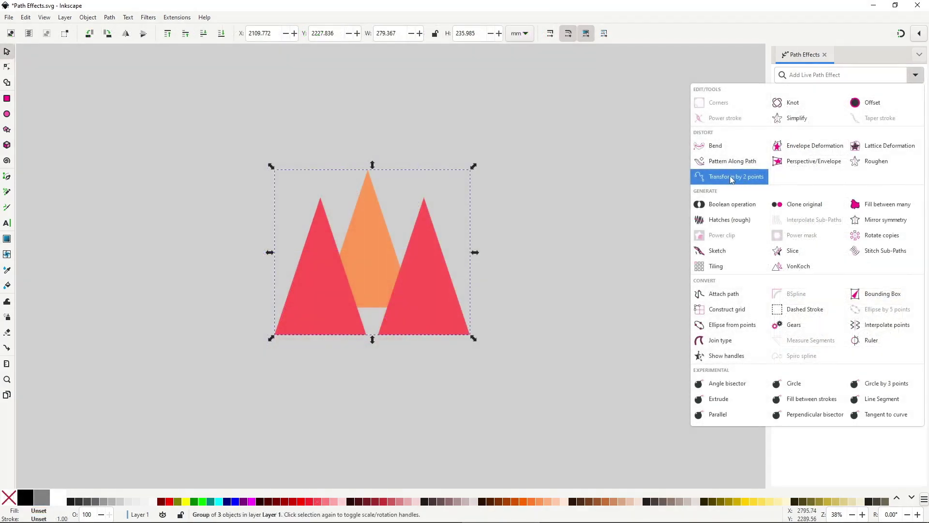
- Apply the Transform by 2 points effect to the group of three triangles and display its start and end handles
{"action": "left_click", "coordinate": [743, 179]}
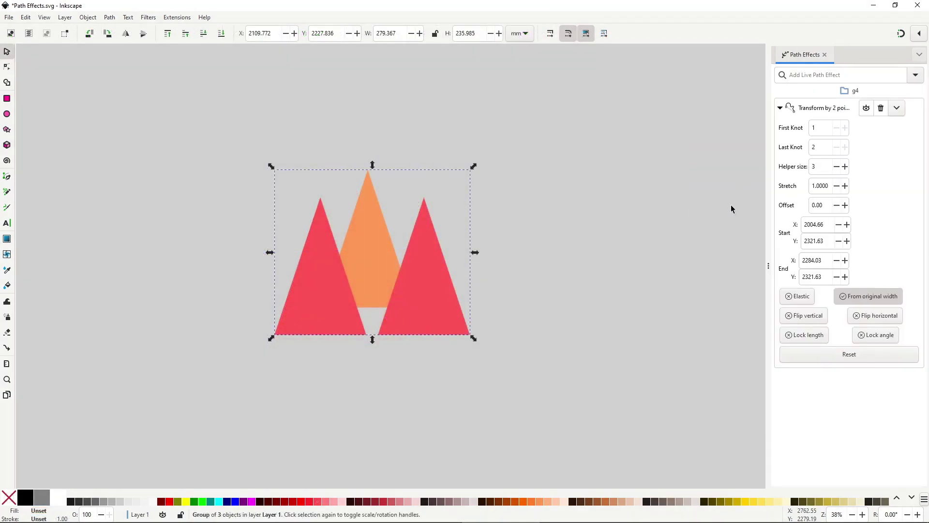
{"action": "key", "text": "n"}
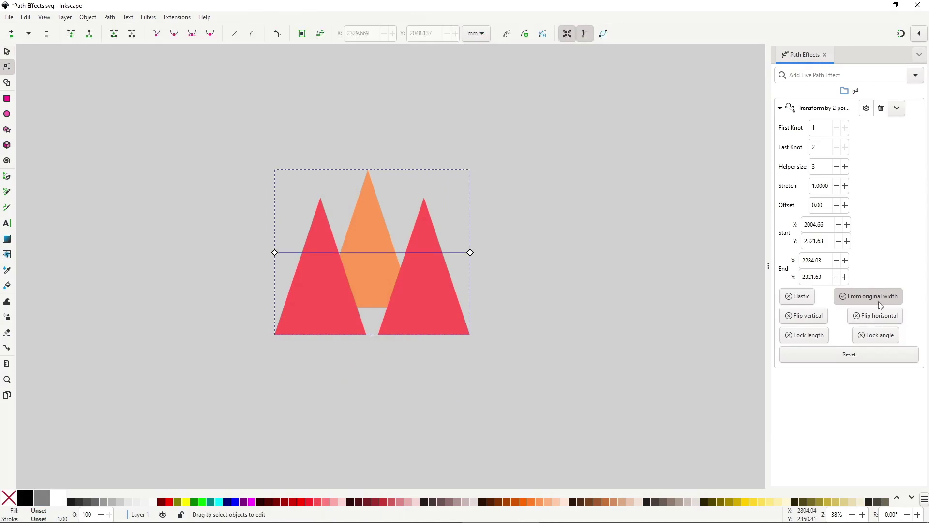
{"action": "left_click", "coordinate": [828, 146]}
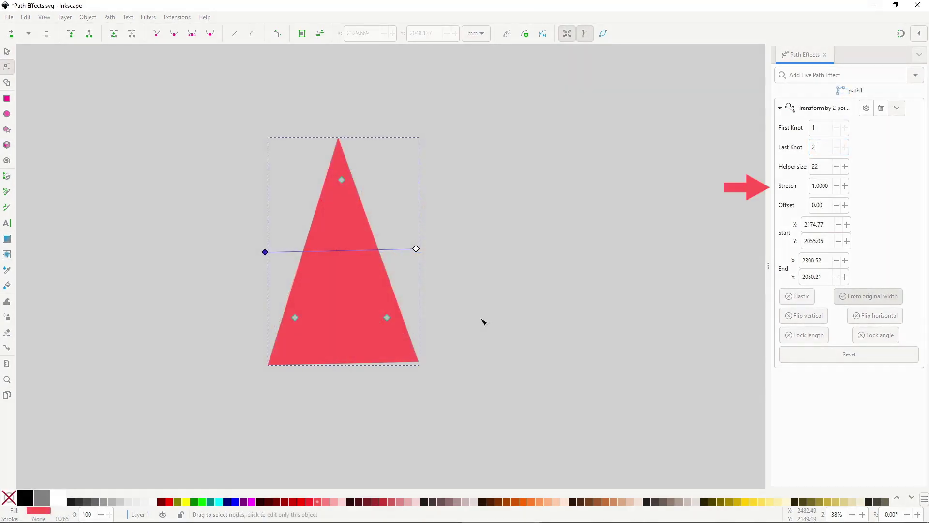
- Vary the single triangle's Stretch up to 1.16 and down to 0.55, ending at 0.79
{"action": "left_click", "coordinate": [845, 189]}
{"action": "left_click", "coordinate": [837, 188]}
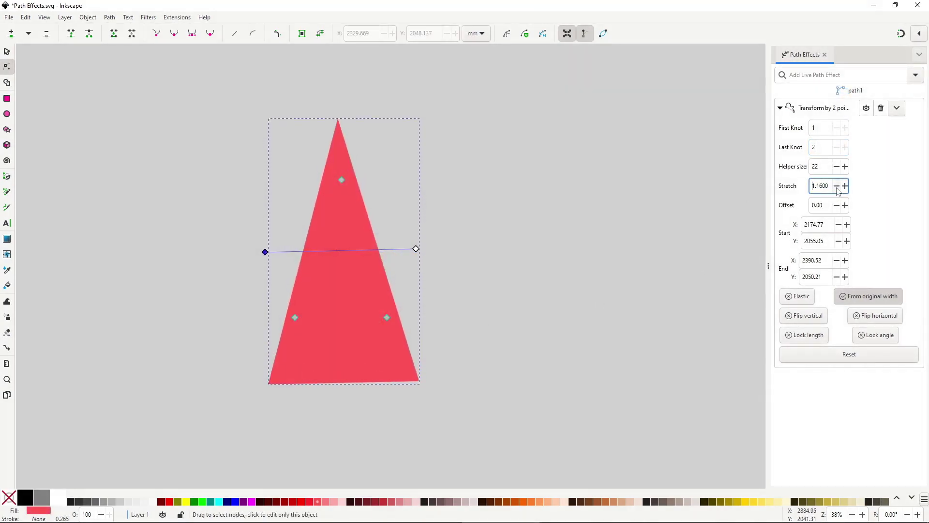
{"action": "left_click", "coordinate": [838, 188]}
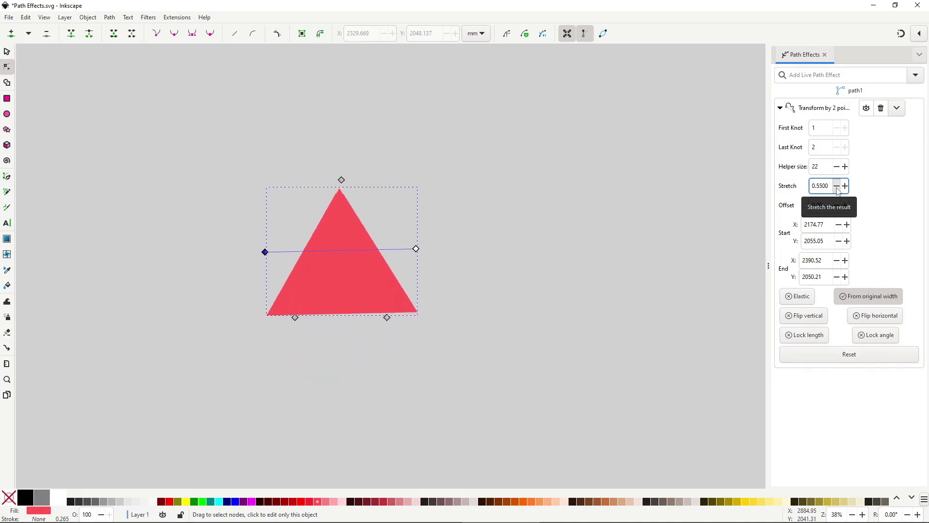
{"action": "left_click", "coordinate": [845, 188]}
{"action": "left_click", "coordinate": [845, 186]}
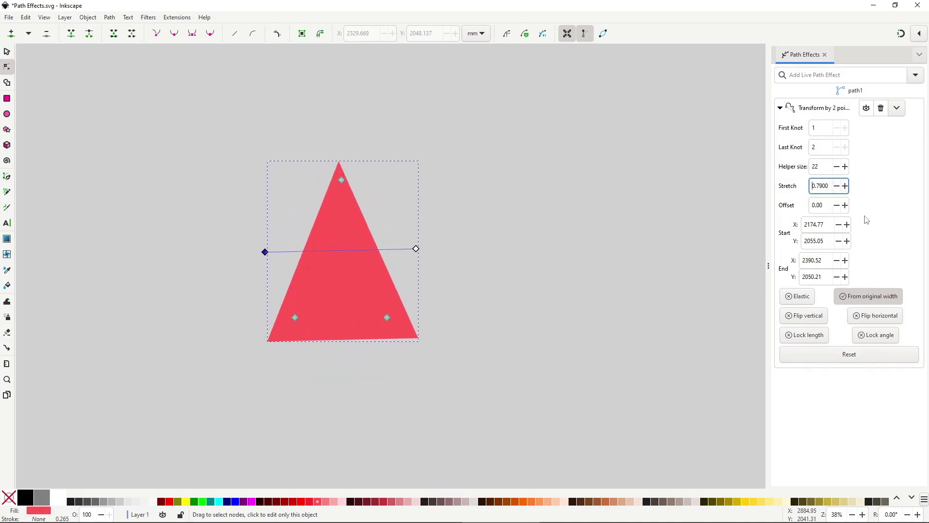
- Raise the triangle's Offset to 37 and then reduce it
{"action": "left_click", "coordinate": [845, 205]}
{"action": "left_click", "coordinate": [845, 206]}
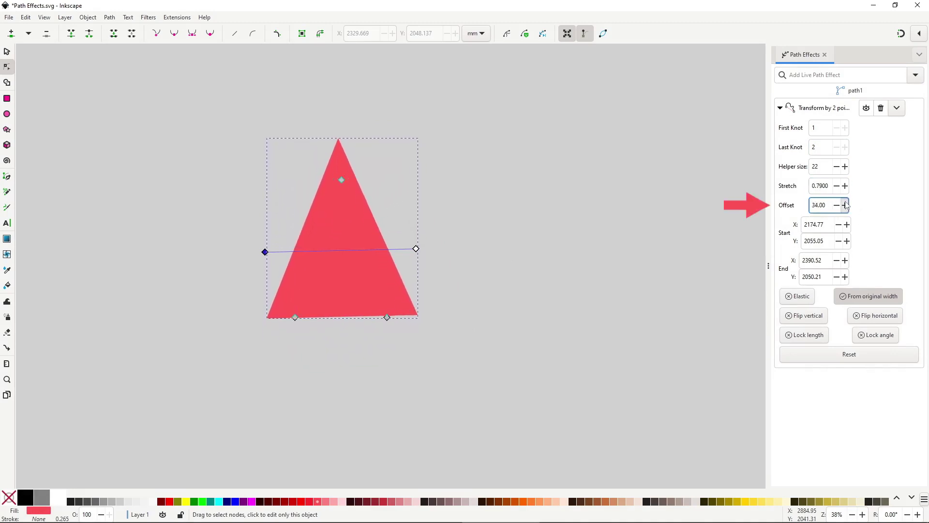
{"action": "left_click", "coordinate": [845, 205]}
{"action": "left_click", "coordinate": [845, 205]}
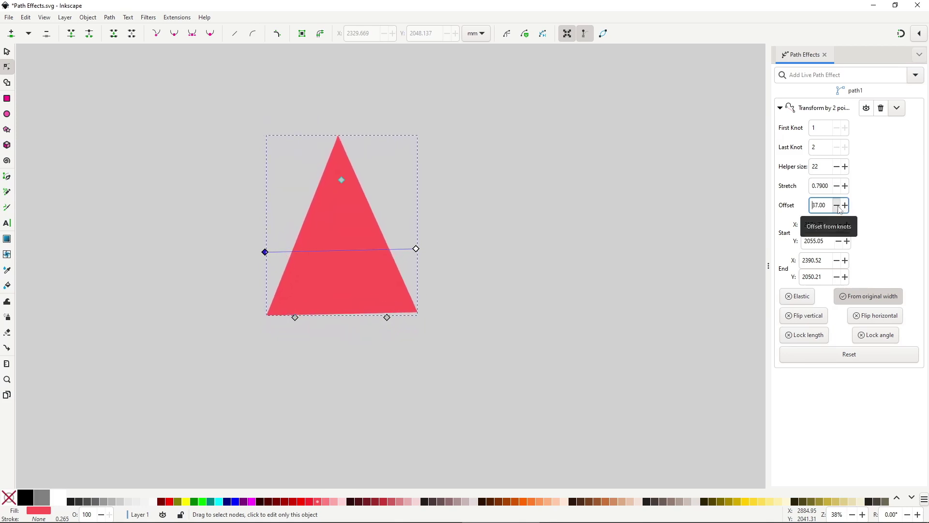
{"action": "left_click", "coordinate": [837, 206]}
{"action": "left_click", "coordinate": [838, 206]}
{"action": "left_click", "coordinate": [837, 206]}
{"action": "left_click", "coordinate": [837, 206]}
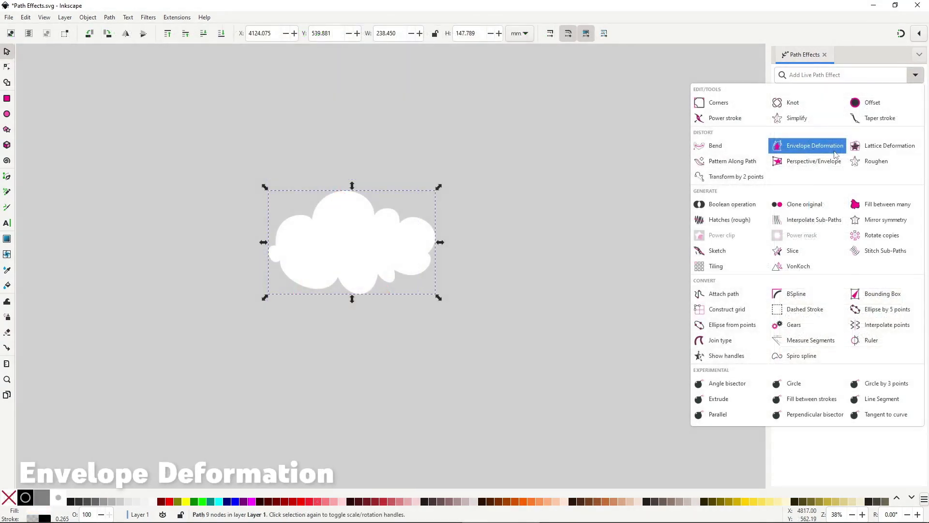
- Apply Envelope Deformation to the white cloud, curving its top bend path upward and its right bend path outward
{"action": "left_click", "coordinate": [835, 155]}
{"action": "left_click", "coordinate": [843, 150]}
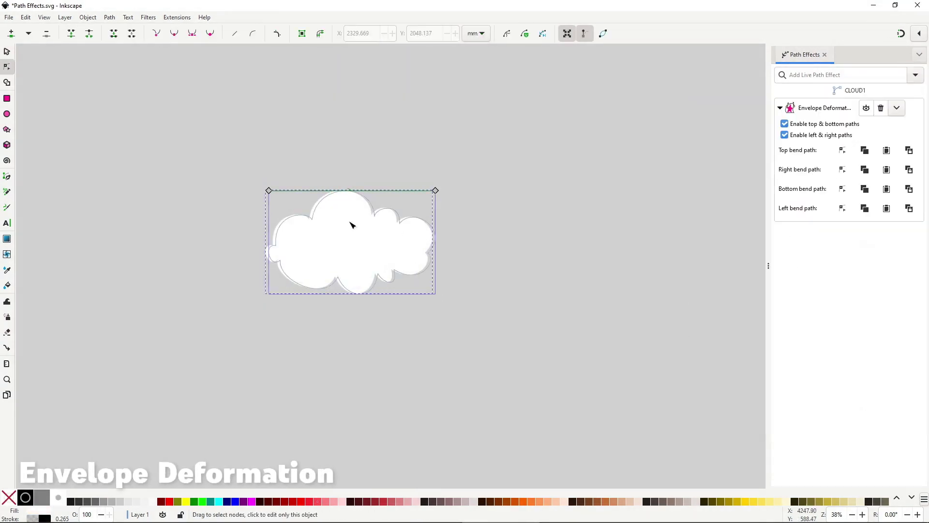
{"action": "left_click_drag", "start_coordinate": [356, 191], "coordinate": [363, 175]}
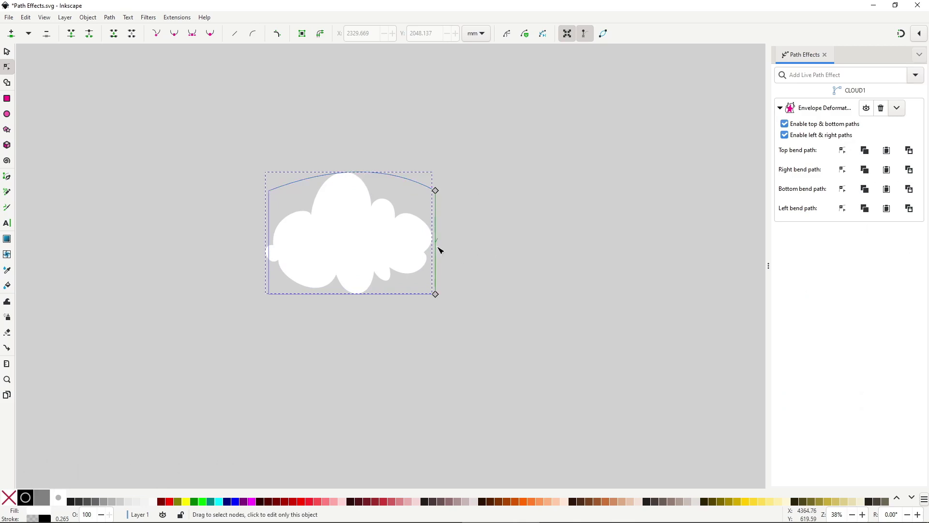
{"action": "left_click_drag", "start_coordinate": [439, 249], "coordinate": [475, 231]}
- Curve the cloud's bottom bend path upward and its left bend path outward
{"action": "left_click", "coordinate": [842, 188]}
{"action": "left_click_drag", "start_coordinate": [322, 294], "coordinate": [386, 272]}
{"action": "left_click", "coordinate": [843, 208]}
{"action": "left_click_drag", "start_coordinate": [269, 249], "coordinate": [248, 223]}
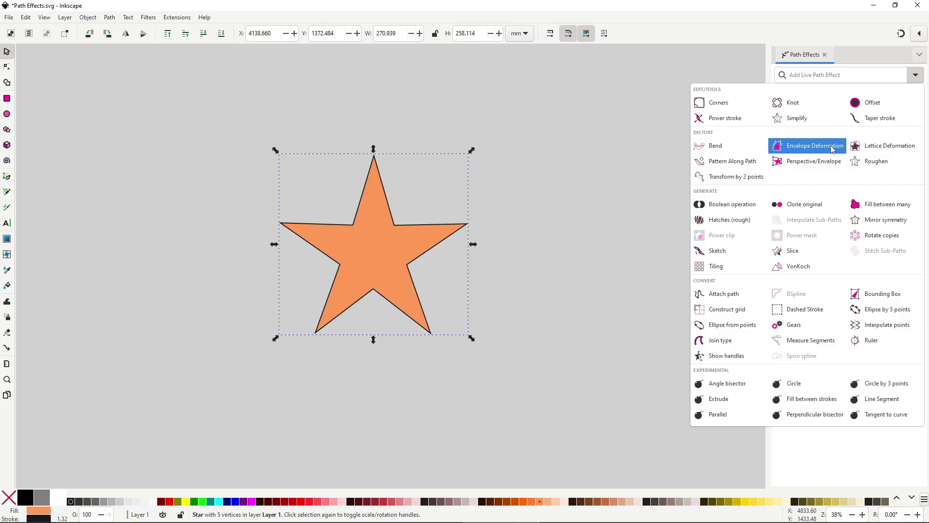
- Apply Envelope Deformation to the orange star, go through its four bend paths and curve the top one upward
{"action": "left_click", "coordinate": [832, 145]}
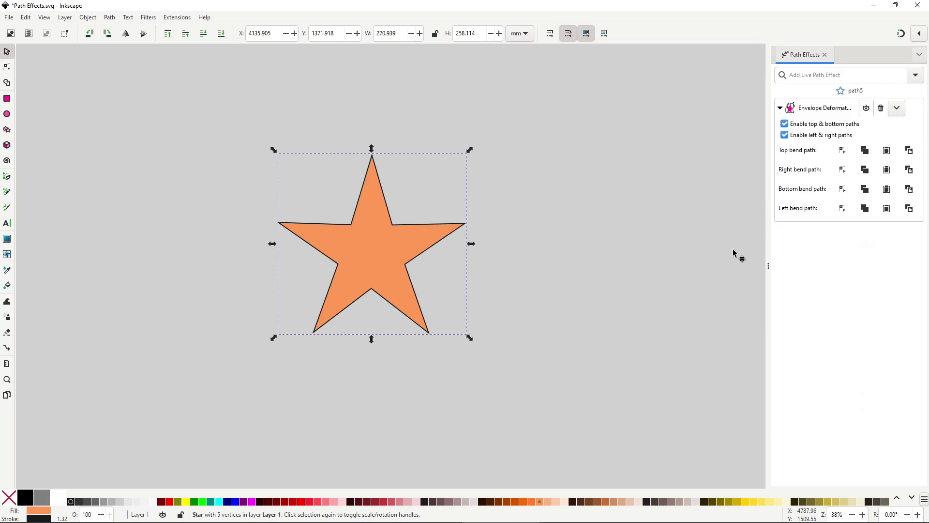
{"action": "left_click", "coordinate": [843, 153]}
{"action": "left_click", "coordinate": [844, 171]}
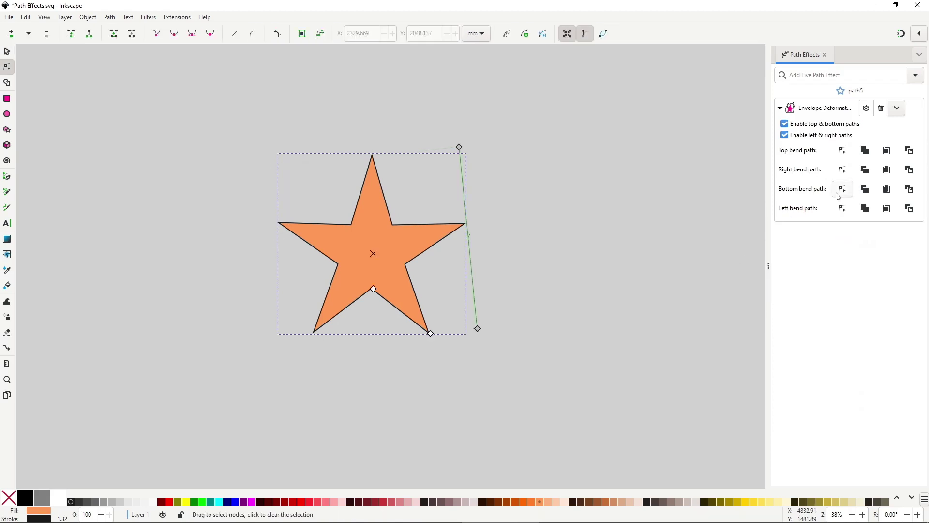
{"action": "left_click", "coordinate": [840, 194]}
{"action": "left_click", "coordinate": [840, 210]}
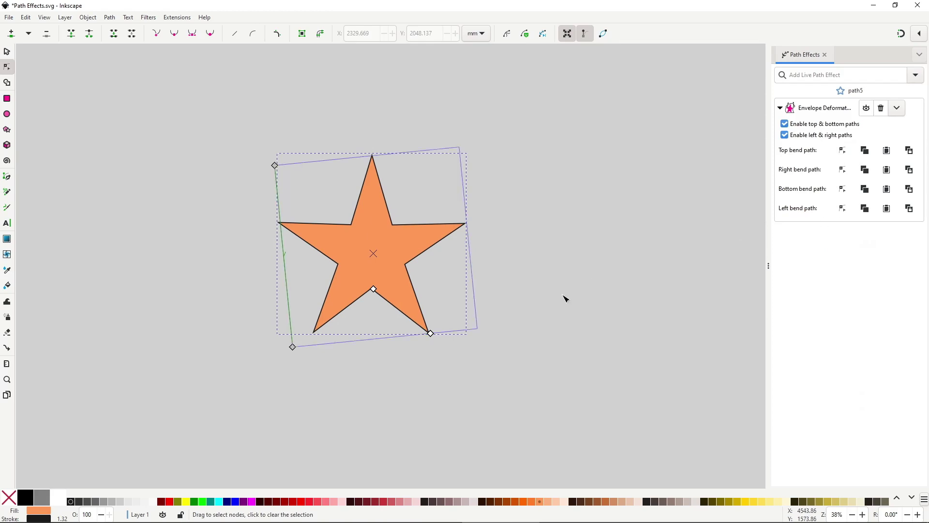
{"action": "left_click_drag", "start_coordinate": [386, 156], "coordinate": [329, 145]}
- Add two nodes to the star's right bend path, moving the upper one inward and the lower one outward
{"action": "left_click", "coordinate": [843, 169]}
{"action": "left_click", "coordinate": [475, 268]}
{"action": "double_click", "coordinate": [468, 226]}
{"action": "left_click_drag", "start_coordinate": [468, 226], "coordinate": [479, 279]}
{"action": "double_click", "coordinate": [453, 281]}
{"action": "left_click_drag", "start_coordinate": [440, 255], "coordinate": [448, 233]}
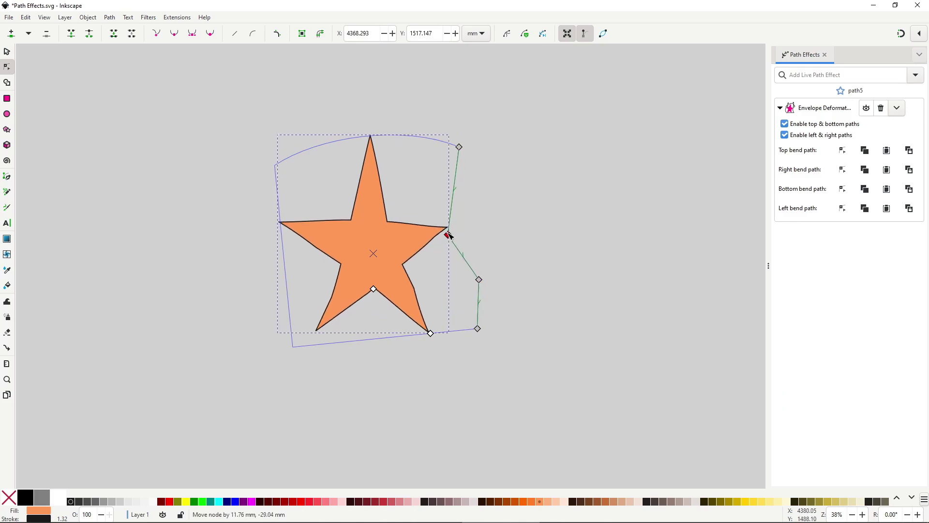
- Lower the left end of the star's bottom bend path, add a middle node and curve the path upward
{"action": "left_click", "coordinate": [849, 194]}
{"action": "left_click_drag", "start_coordinate": [293, 347], "coordinate": [286, 381]}
{"action": "double_click", "coordinate": [384, 355]}
{"action": "left_click_drag", "start_coordinate": [385, 356], "coordinate": [373, 316]}
{"action": "left_click_drag", "start_coordinate": [373, 316], "coordinate": [397, 307]}
- Add a middle node to the star's left bend path and move both of its end nodes outward
{"action": "left_click", "coordinate": [843, 209]}
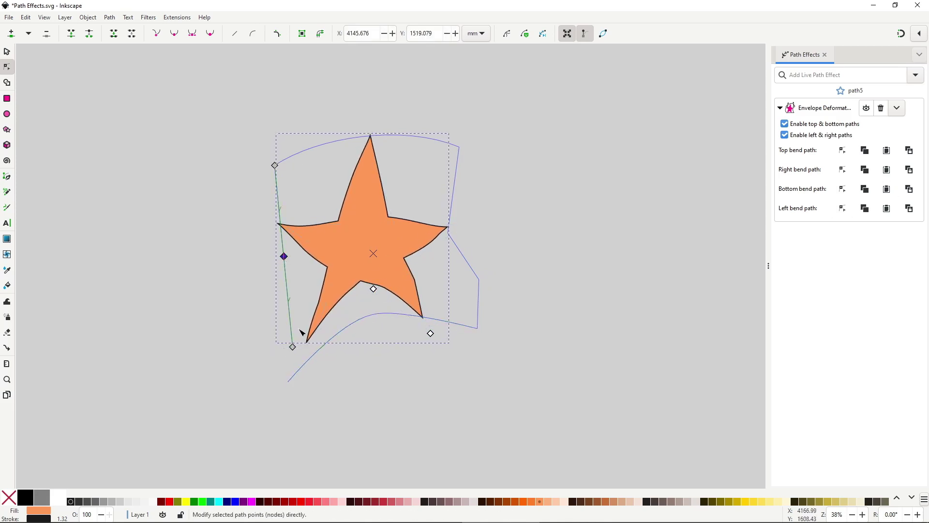
{"action": "left_click_drag", "start_coordinate": [293, 346], "coordinate": [264, 357]}
{"action": "left_click_drag", "start_coordinate": [275, 165], "coordinate": [196, 140]}
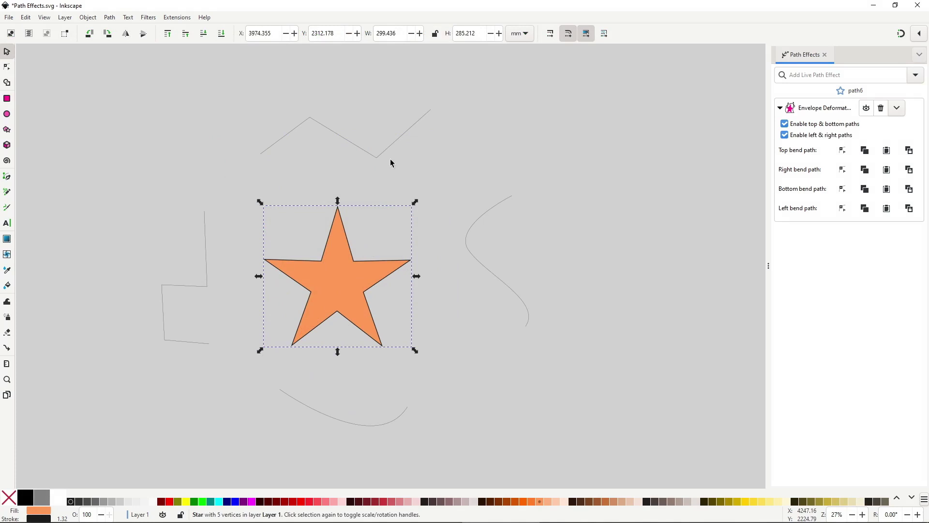
- Copy the zigzag line above the second star and link it as the star's top bend path
{"action": "left_click", "coordinate": [379, 156]}
{"action": "right_click", "coordinate": [379, 156]}
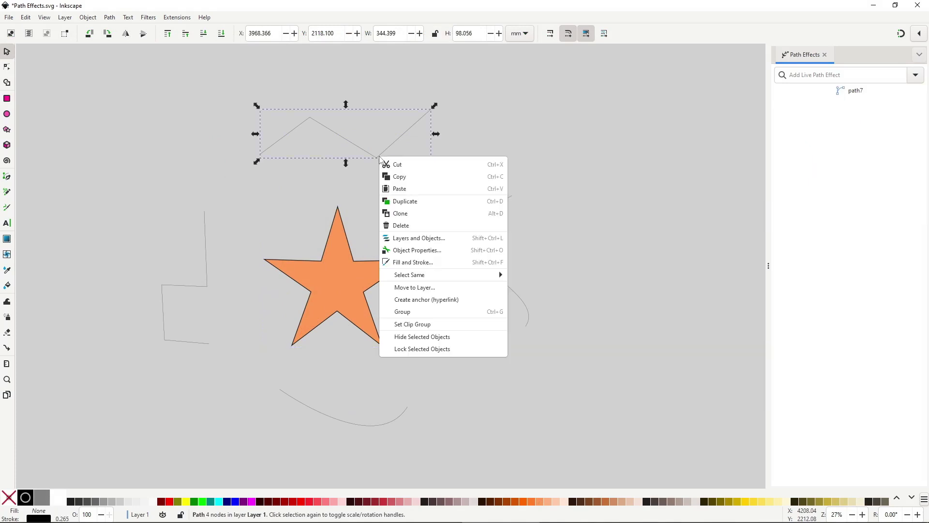
{"action": "left_click", "coordinate": [397, 176]}
{"action": "left_click", "coordinate": [357, 270]}
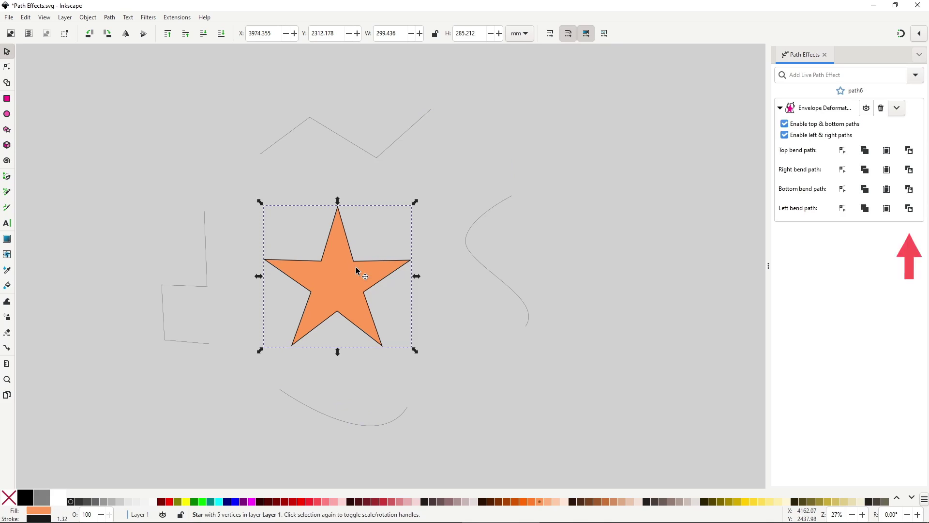
{"action": "left_click", "coordinate": [909, 151]}
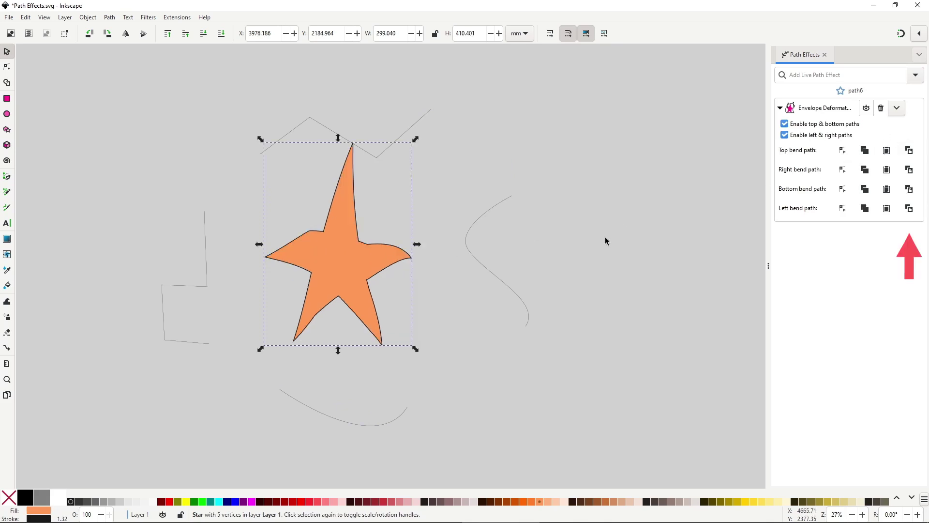
- Copy the S-shaped curve beside the star and link it as the right bend path
{"action": "right_click", "coordinate": [471, 249]}
{"action": "left_click", "coordinate": [514, 272]}
{"action": "left_click", "coordinate": [380, 261]}
{"action": "left_click", "coordinate": [909, 170]}
- Copy the curve below the star and link it as the bottom bend path
{"action": "right_click", "coordinate": [378, 425]}
{"action": "left_click", "coordinate": [406, 245]}
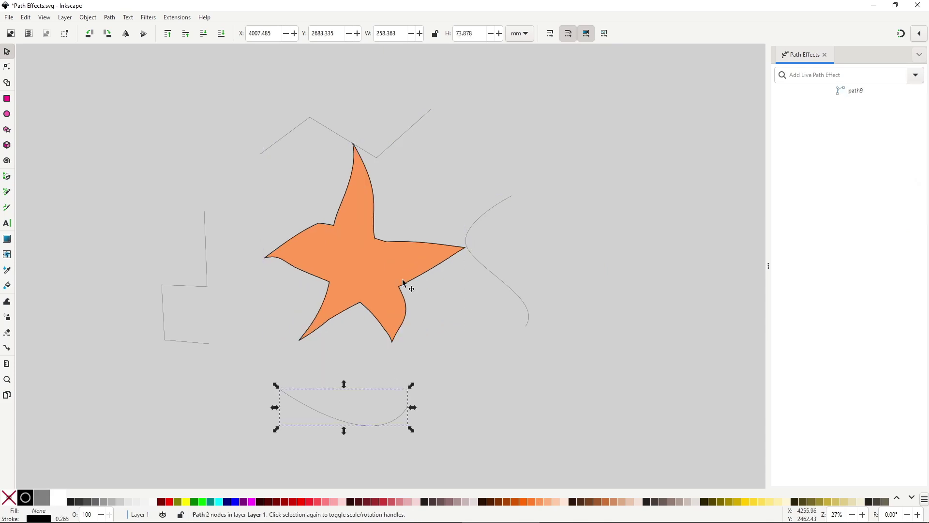
{"action": "left_click", "coordinate": [387, 274]}
{"action": "left_click", "coordinate": [909, 189]}
- Copy the stepped line left of the star and link it as the left bend path
{"action": "right_click", "coordinate": [207, 265]}
{"action": "left_click", "coordinate": [314, 269]}
{"action": "left_click", "coordinate": [909, 207]}
- Reshape the linked S-shaped curve by node editing, shifting its middle slightly and its lower end down and inward
{"action": "left_click", "coordinate": [7, 67]}
{"action": "left_click", "coordinate": [477, 263]}
{"action": "left_click_drag", "start_coordinate": [468, 248], "coordinate": [460, 260]}
{"action": "left_click_drag", "start_coordinate": [525, 326], "coordinate": [493, 363]}
- Reshape the linked zigzag line by raising its lower inner node and its left end node
{"action": "left_click", "coordinate": [373, 155]}
{"action": "left_click_drag", "start_coordinate": [377, 157], "coordinate": [379, 124]}
{"action": "left_click_drag", "start_coordinate": [261, 153], "coordinate": [269, 138]}
- Reshape the linked stepped line by raising its two corner nodes and lowering its bottom end node
{"action": "left_click", "coordinate": [207, 277]}
{"action": "left_click_drag", "start_coordinate": [206, 286], "coordinate": [199, 253]}
{"action": "left_click_drag", "start_coordinate": [165, 340], "coordinate": [180, 326]}
{"action": "left_click_drag", "start_coordinate": [208, 344], "coordinate": [183, 385]}
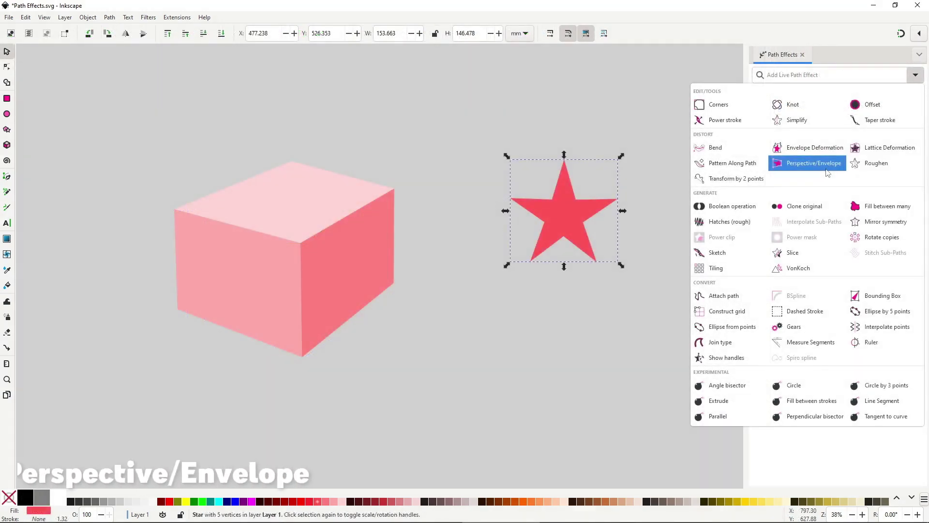
- Apply the Perspective/Envelope effect to the red star and place it on the box's left face
{"action": "left_click", "coordinate": [826, 168]}
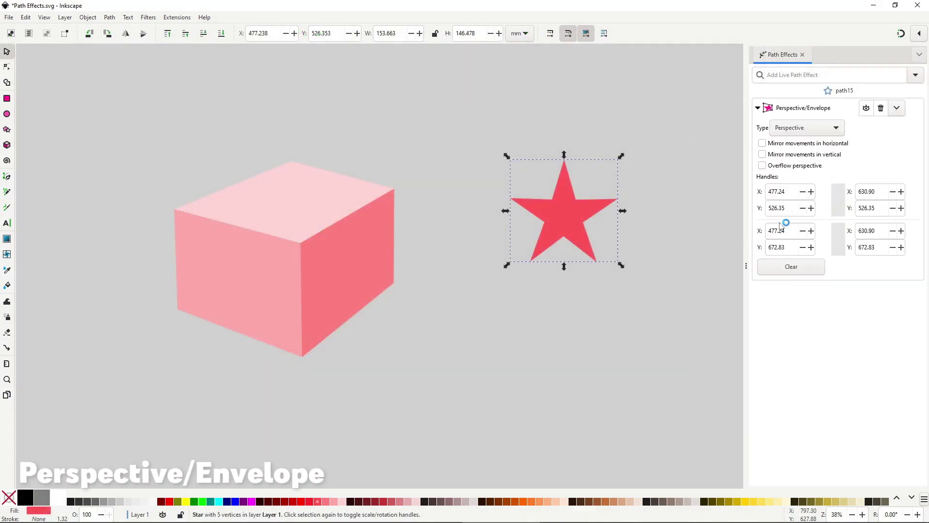
{"action": "key", "text": "n"}
{"action": "left_click_drag", "start_coordinate": [579, 217], "coordinate": [244, 286]}
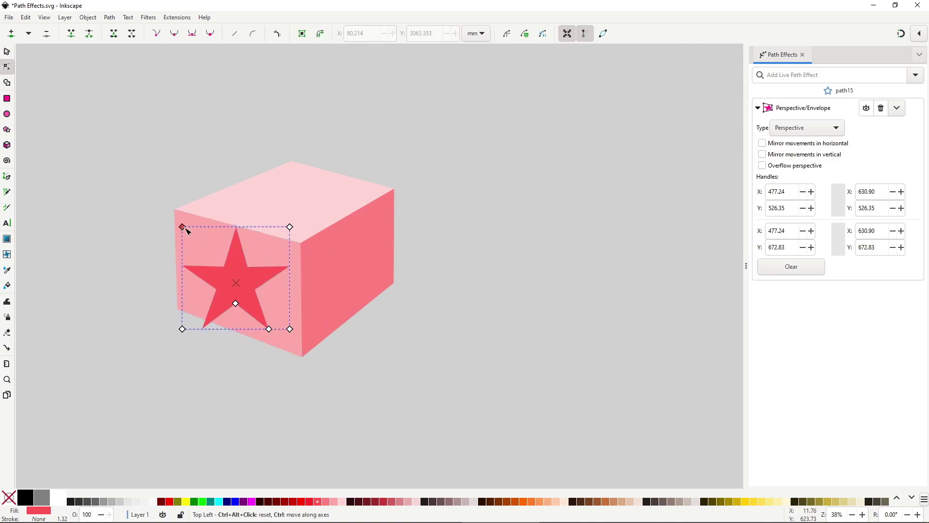
- Move the star's four perspective handles to follow the box's left face, with the top-left handle at about (482, 507)
{"action": "left_click_drag", "start_coordinate": [182, 227], "coordinate": [185, 213]}
{"action": "left_click_drag", "start_coordinate": [290, 233], "coordinate": [290, 246]}
{"action": "left_click_drag", "start_coordinate": [290, 329], "coordinate": [290, 350]}
{"action": "left_click_drag", "start_coordinate": [182, 329], "coordinate": [189, 313]}
- Scale the perspective star down slightly on the box's left face and deselect it
{"action": "key", "text": "s"}
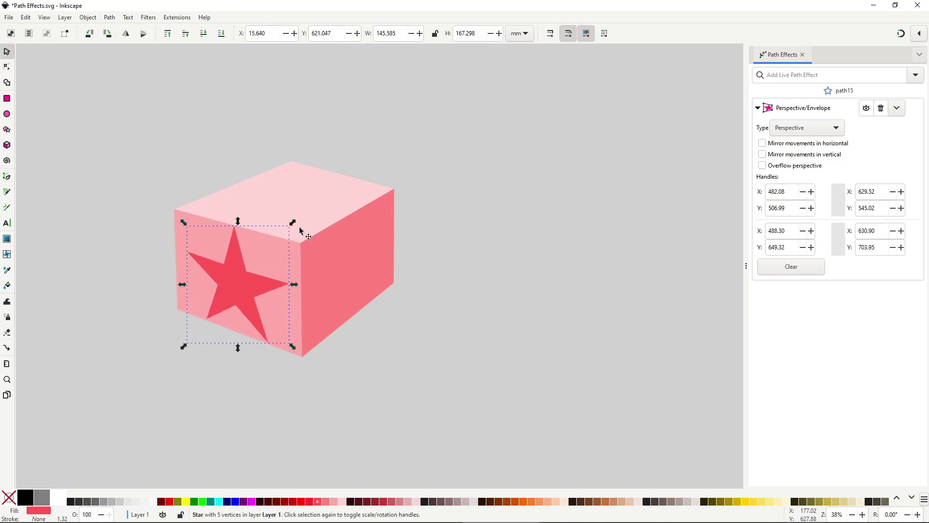
{"action": "left_click_drag", "start_coordinate": [293, 222], "coordinate": [290, 227]}
{"action": "left_click", "coordinate": [448, 335]}
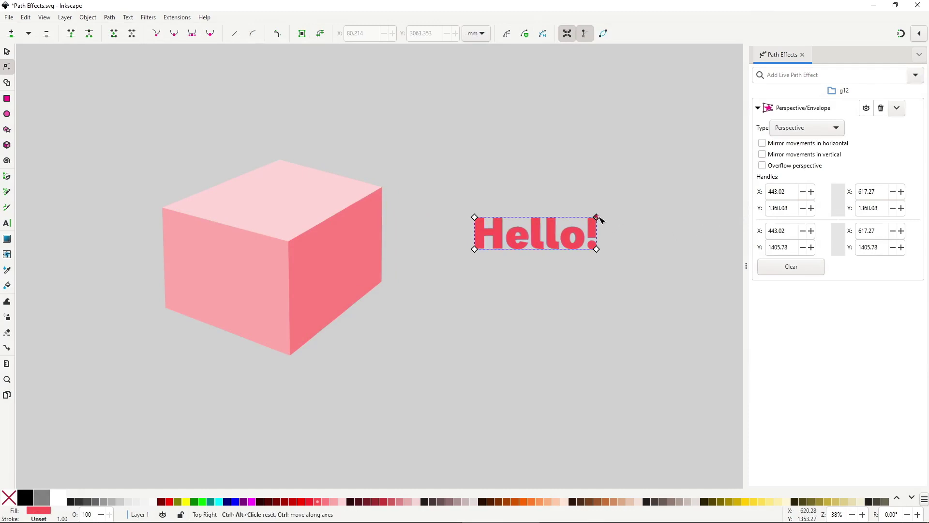
- Enlarge the right end of the Hello! text with its two right perspective handles and move it onto the box's left face
{"action": "left_click_drag", "start_coordinate": [596, 218], "coordinate": [611, 164]}
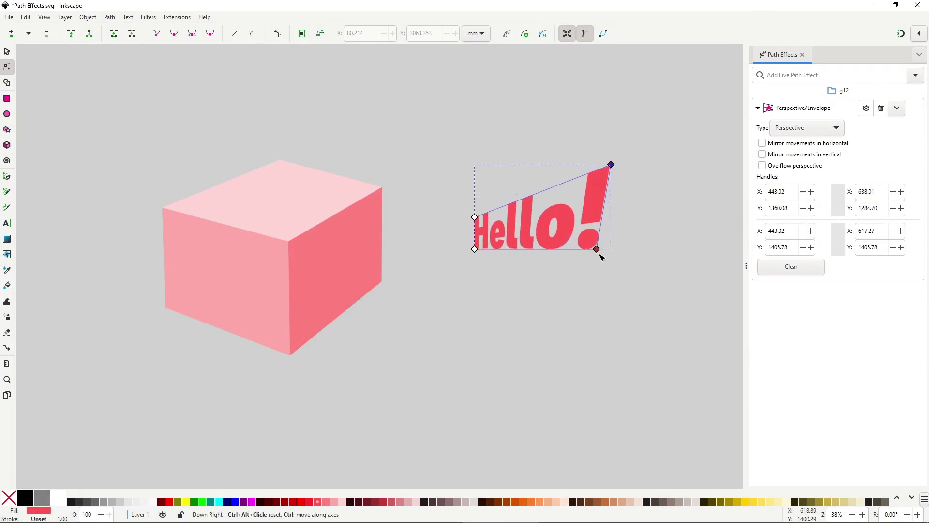
{"action": "left_click_drag", "start_coordinate": [596, 249], "coordinate": [614, 280]}
{"action": "key", "text": "s"}
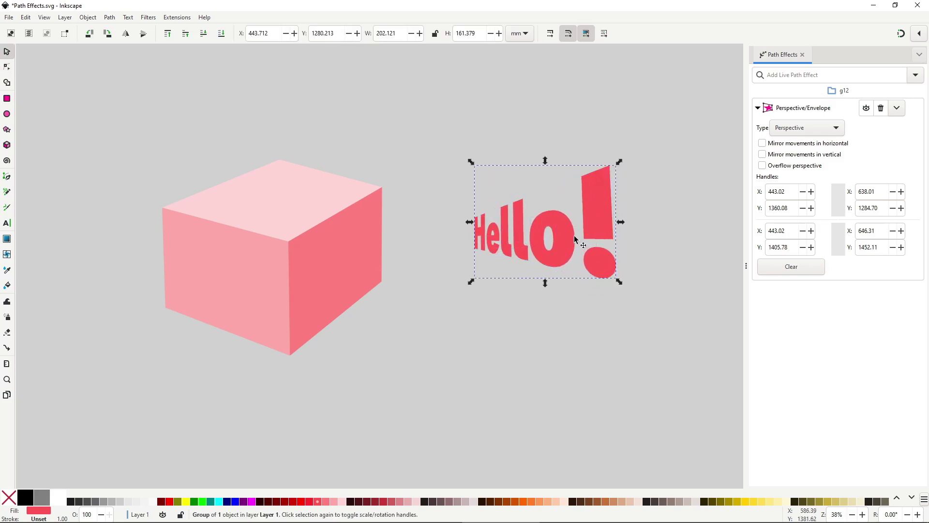
{"action": "left_click_drag", "start_coordinate": [573, 236], "coordinate": [266, 268]}
- Adjust the four perspective handles of the Hello! text to fit within the box's left face
{"action": "key", "text": "n"}
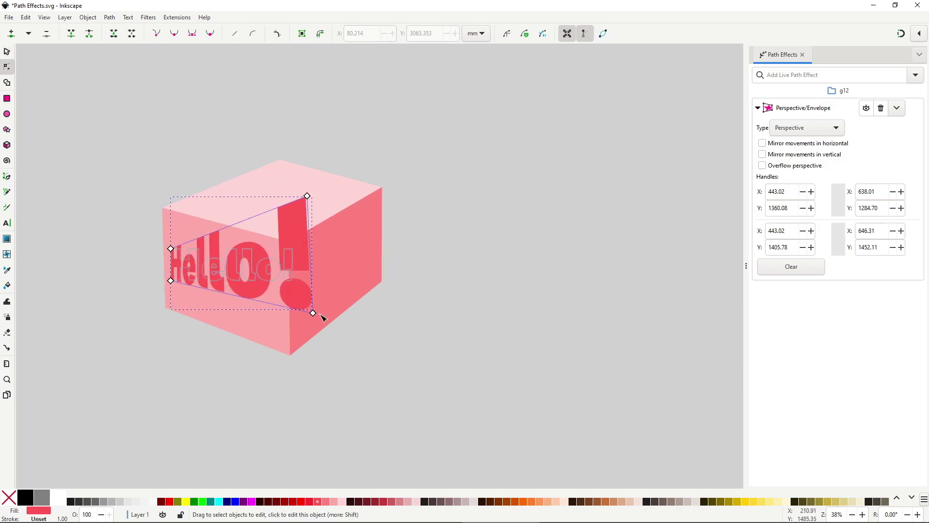
{"action": "left_click_drag", "start_coordinate": [314, 313], "coordinate": [289, 334]}
{"action": "left_click_drag", "start_coordinate": [275, 259], "coordinate": [288, 268]}
{"action": "left_click_drag", "start_coordinate": [171, 249], "coordinate": [167, 232]}
{"action": "left_click_drag", "start_coordinate": [170, 281], "coordinate": [168, 280]}
{"action": "left_click_drag", "start_coordinate": [289, 267], "coordinate": [284, 269]}
{"action": "left_click_drag", "start_coordinate": [288, 333], "coordinate": [286, 324]}
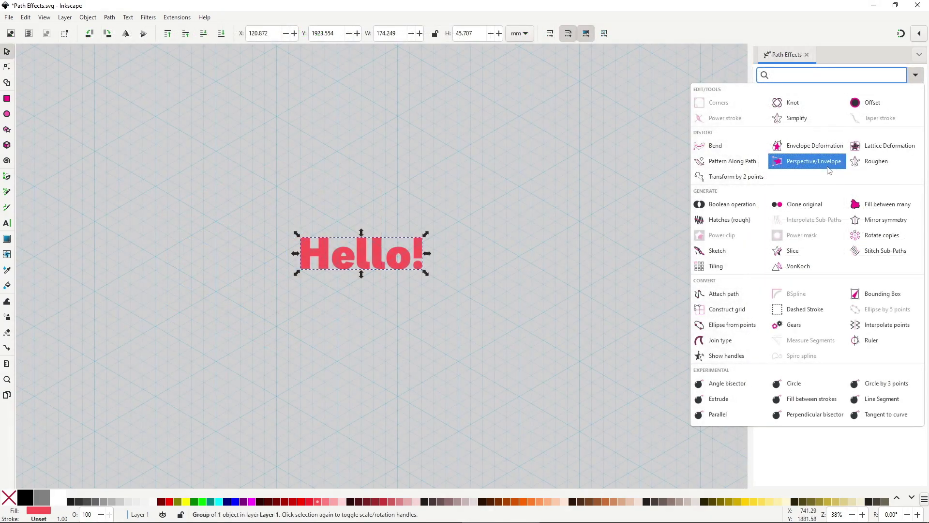
- Apply the Perspective/Envelope effect to the Hello! text on the isometric grid and align its four handles with the grid lines
{"action": "left_click", "coordinate": [828, 167]}
{"action": "left_click_drag", "start_coordinate": [322, 241], "coordinate": [315, 210]}
{"action": "key", "text": "n"}
{"action": "left_click_drag", "start_coordinate": [293, 206], "coordinate": [278, 189]}
{"action": "left_click_drag", "start_coordinate": [293, 238], "coordinate": [277, 257]}
{"action": "left_click_drag", "start_coordinate": [415, 238], "coordinate": [406, 278]}
{"action": "left_click_drag", "start_coordinate": [416, 206], "coordinate": [397, 258]}
- Duplicate the isometric Hello! text, offset the copy slightly, and try a different fill colour on it
{"action": "key", "text": "s"}
{"action": "key", "text": "ctrl+d"}
{"action": "left_click_drag", "start_coordinate": [281, 256], "coordinate": [267, 263]}
{"action": "left_click", "coordinate": [325, 501]}
{"action": "key", "text": "ctrl+z"}
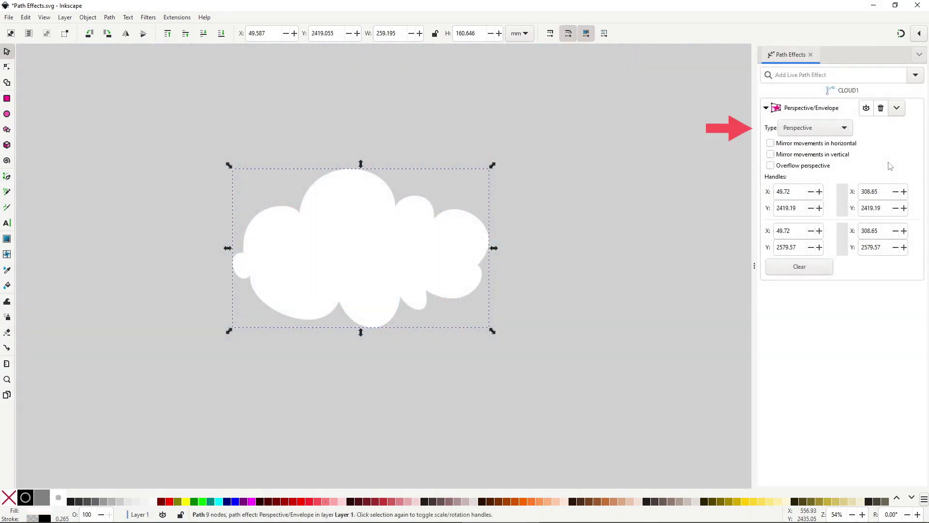
- Set the cloud's effect type to Envelope deformation and move its upper handles to about (20, 2386) and (281, 2373)
{"action": "left_click", "coordinate": [851, 128]}
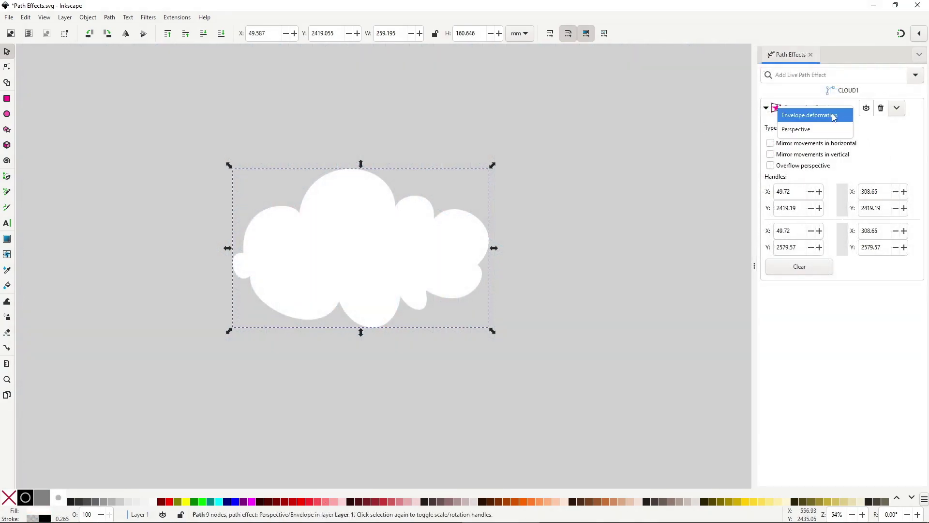
{"action": "left_click", "coordinate": [833, 118]}
{"action": "key", "text": "n"}
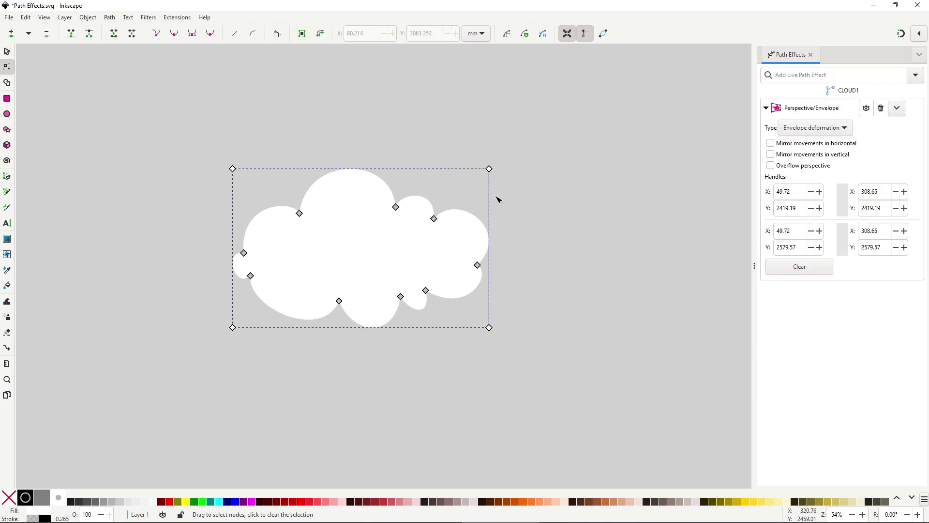
{"action": "left_click_drag", "start_coordinate": [489, 169], "coordinate": [479, 90]}
{"action": "left_click_drag", "start_coordinate": [233, 169], "coordinate": [204, 136]}
{"action": "left_click_drag", "start_coordinate": [480, 90], "coordinate": [462, 123]}
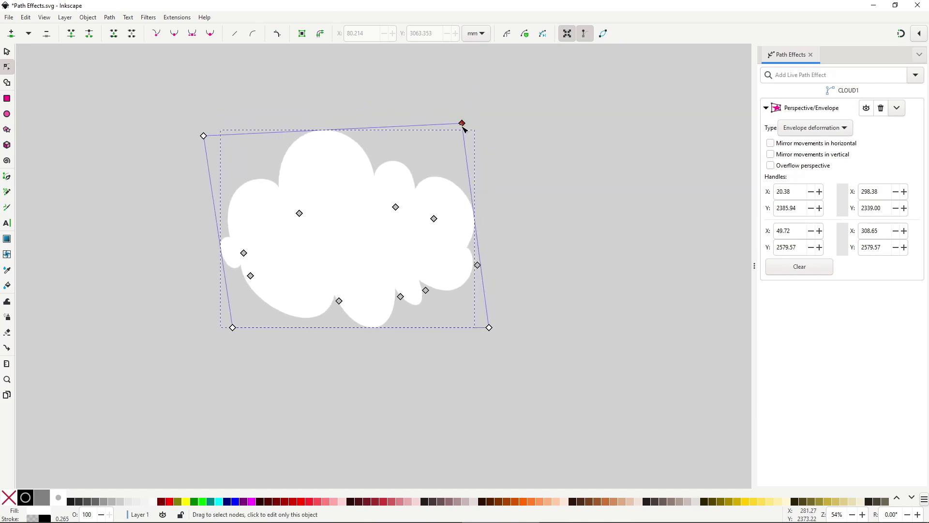
- Spread the cloud's lower envelope handles outward to about (-85, 2609) and (341, 2607) and raise the top-right one to about (218, 2325)
{"action": "left_click_drag", "start_coordinate": [490, 329], "coordinate": [521, 355]}
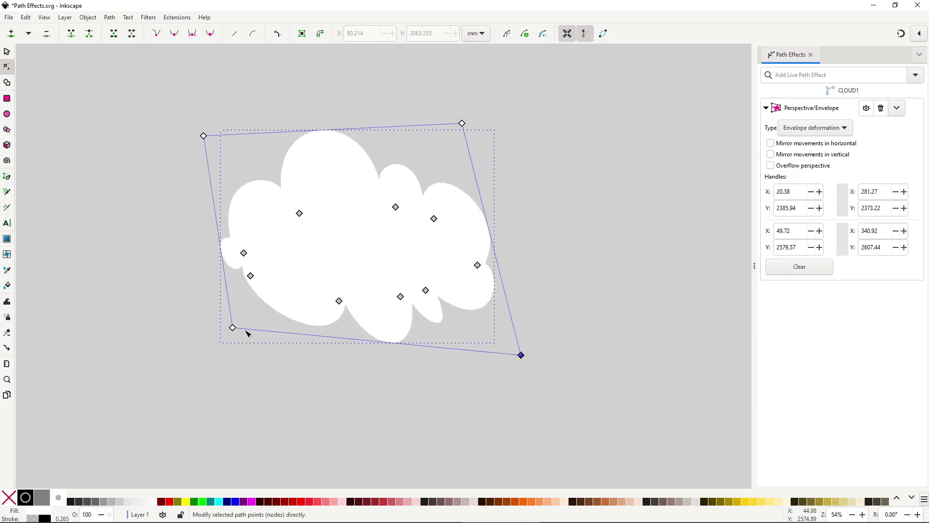
{"action": "left_click_drag", "start_coordinate": [233, 328], "coordinate": [99, 357]}
{"action": "left_click_drag", "start_coordinate": [207, 139], "coordinate": [212, 150]}
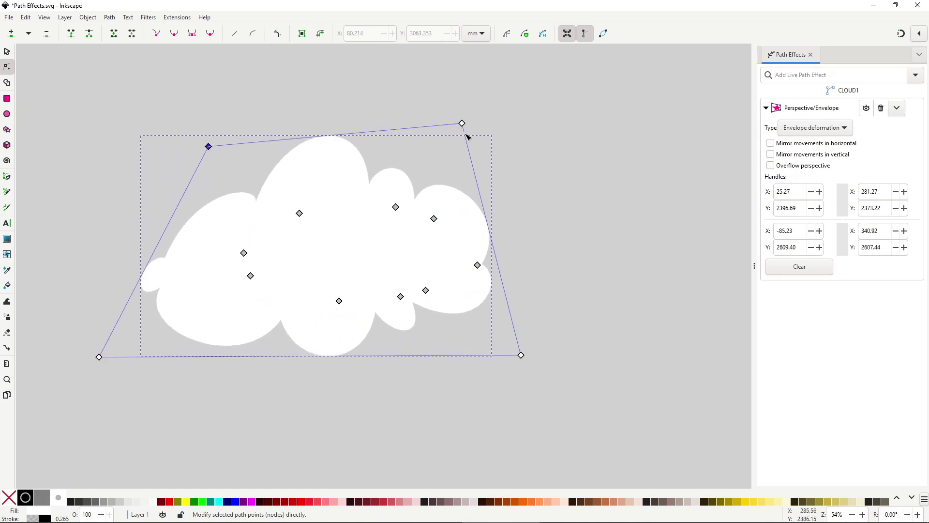
{"action": "left_click_drag", "start_coordinate": [462, 125], "coordinate": [401, 77]}
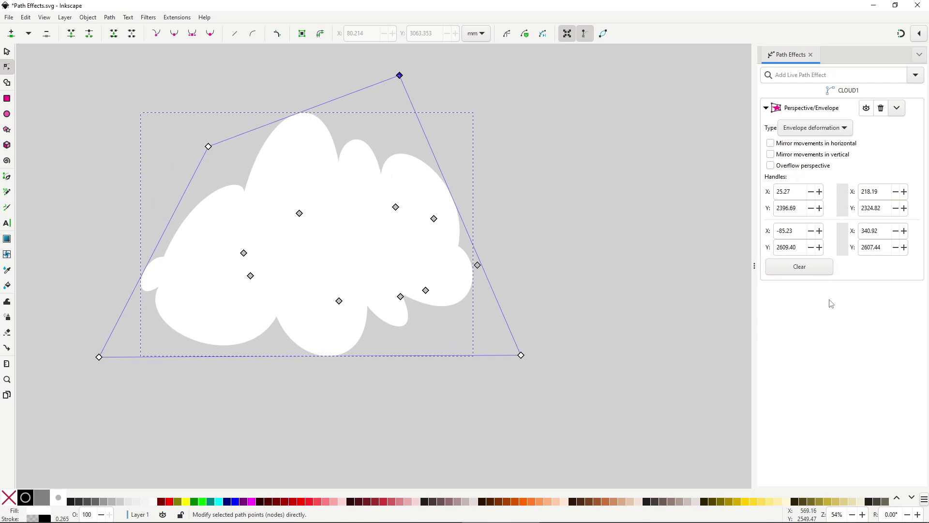
- Enable mirrored horizontal movements for the cloud's envelope and reshape it with the two upper handles
{"action": "left_click", "coordinate": [813, 146]}
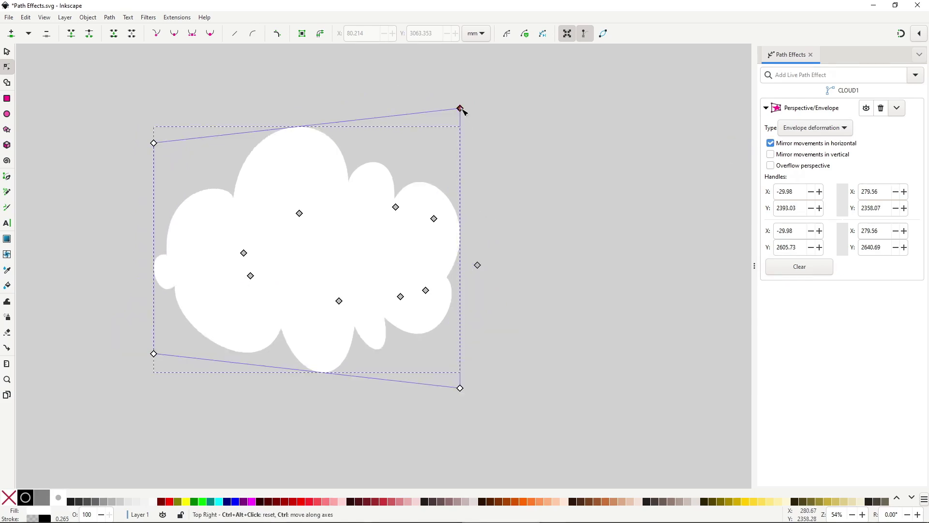
{"action": "left_click_drag", "start_coordinate": [460, 108], "coordinate": [444, 191]}
{"action": "left_click_drag", "start_coordinate": [155, 143], "coordinate": [157, 86]}
- Enable mirrored vertical movements for the cloud's envelope and widen the cloud with its corner handles
{"action": "left_click", "coordinate": [771, 154]}
{"action": "left_click_drag", "start_coordinate": [217, 139], "coordinate": [146, 125]}
{"action": "left_click_drag", "start_coordinate": [217, 358], "coordinate": [259, 371]}
{"action": "left_click_drag", "start_coordinate": [145, 125], "coordinate": [144, 109]}
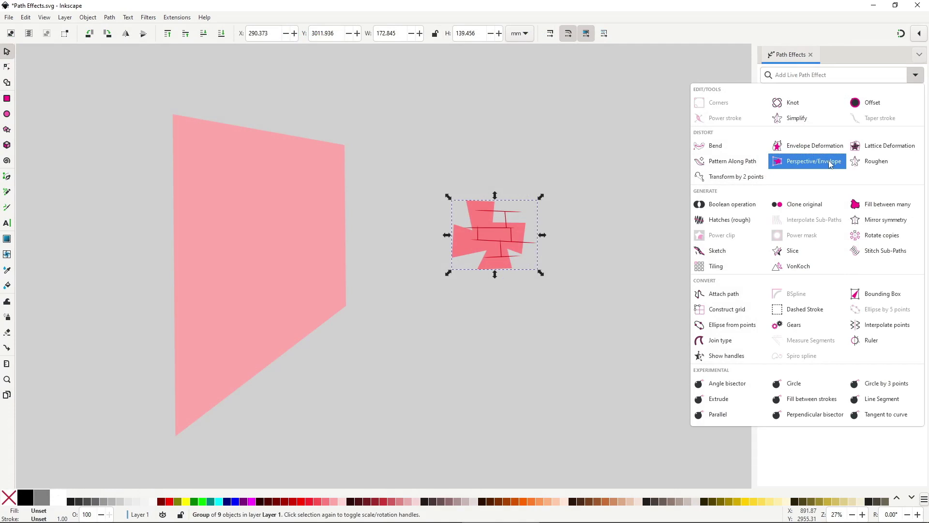
- Apply the Perspective/Envelope effect to the brick detail, place it on the pink wall, and shape its handles to the wall's perspective
{"action": "left_click", "coordinate": [829, 162]}
{"action": "left_click_drag", "start_coordinate": [489, 249], "coordinate": [276, 261]}
{"action": "key", "text": "n"}
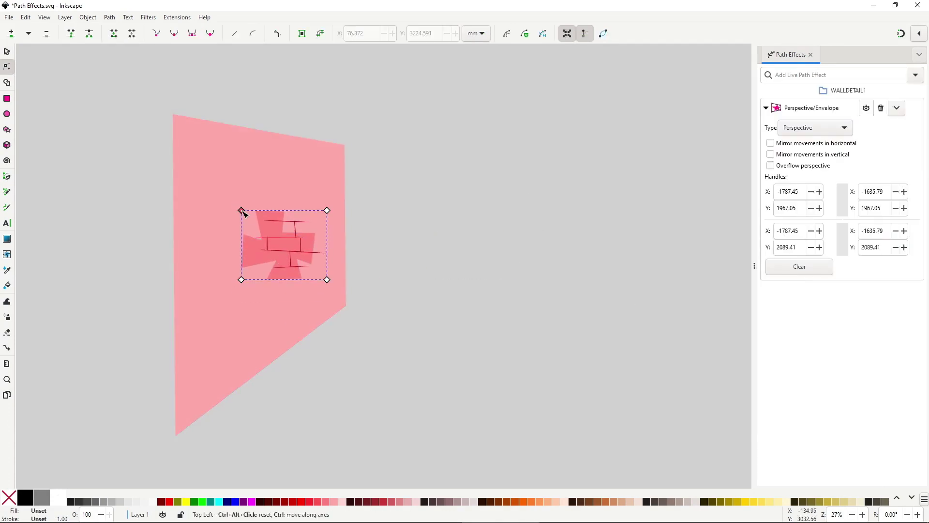
{"action": "left_click_drag", "start_coordinate": [241, 207], "coordinate": [239, 198]}
{"action": "left_click_drag", "start_coordinate": [235, 295], "coordinate": [236, 306]}
{"action": "left_click_drag", "start_coordinate": [327, 279], "coordinate": [324, 270]}
{"action": "left_click_drag", "start_coordinate": [327, 210], "coordinate": [323, 205]}
{"action": "left_click_drag", "start_coordinate": [324, 271], "coordinate": [313, 291]}
- Duplicate the brick detail and flip the copy horizontally
{"action": "key", "text": "s"}
{"action": "key", "text": "ctrl+d"}
{"action": "key", "text": "h"}
- Shape the flipped brick copy with its perspective handles into a smaller patch near the wall's lower right edge, and deselect it
{"action": "key", "text": "n"}
{"action": "left_click_drag", "start_coordinate": [330, 239], "coordinate": [331, 243]}
{"action": "left_click_drag", "start_coordinate": [335, 348], "coordinate": [331, 292]}
{"action": "left_click_drag", "start_coordinate": [245, 309], "coordinate": [267, 326]}
{"action": "left_click_drag", "start_coordinate": [247, 247], "coordinate": [274, 261]}
{"action": "left_click_drag", "start_coordinate": [332, 244], "coordinate": [328, 252]}
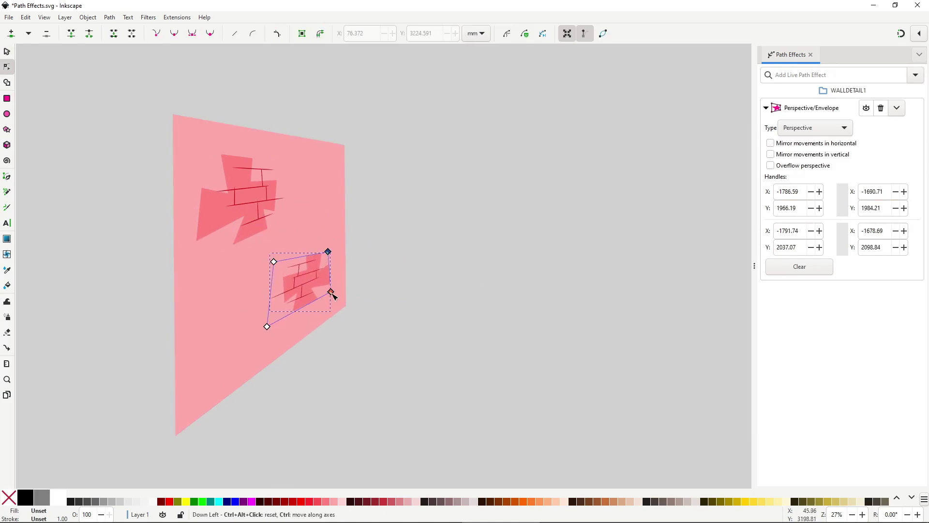
{"action": "left_click_drag", "start_coordinate": [267, 326], "coordinate": [270, 337]}
{"action": "key", "text": "s"}
{"action": "left_click", "coordinate": [444, 362]}
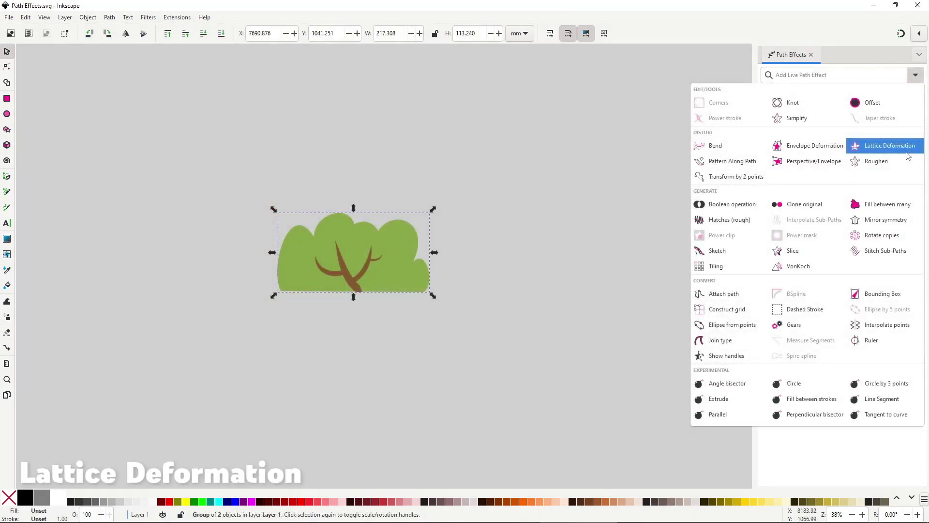
- Apply the Lattice Deformation effect to the bush group and reshape it by moving grid points along its upper edge
{"action": "left_click", "coordinate": [908, 156]}
{"action": "left_click_drag", "start_coordinate": [429, 212], "coordinate": [459, 181]}
{"action": "mouse_move", "coordinate": [277, 213]}
{"action": "left_mouse_down"}
{"action": "mouse_move", "coordinate": [289, 207]}
{"action": "mouse_move", "coordinate": [284, 220]}
{"action": "left_mouse_up"}
{"action": "left_click_drag", "start_coordinate": [353, 213], "coordinate": [432, 291]}
{"action": "left_click_drag", "start_coordinate": [391, 221], "coordinate": [372, 183]}
{"action": "left_click_drag", "start_coordinate": [393, 225], "coordinate": [397, 217]}
{"action": "left_click_drag", "start_coordinate": [279, 235], "coordinate": [408, 217]}
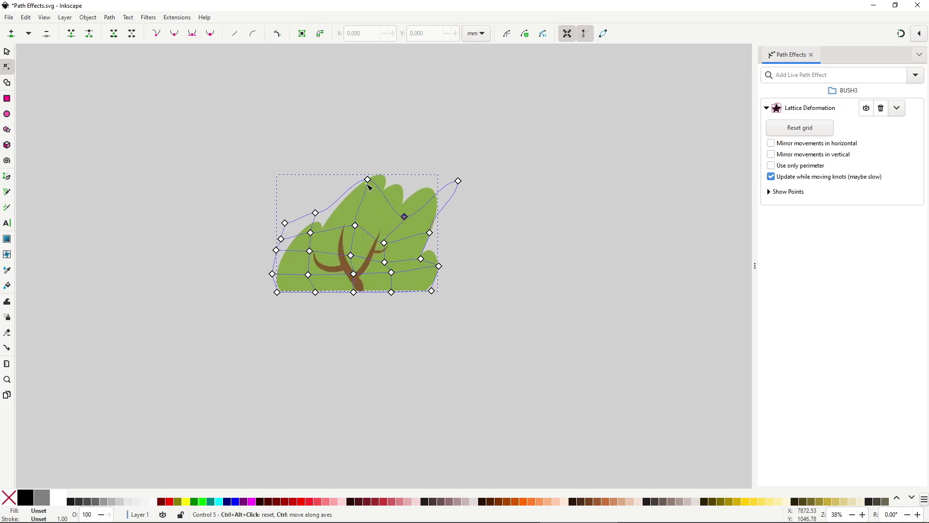
{"action": "left_click_drag", "start_coordinate": [368, 183], "coordinate": [358, 183]}
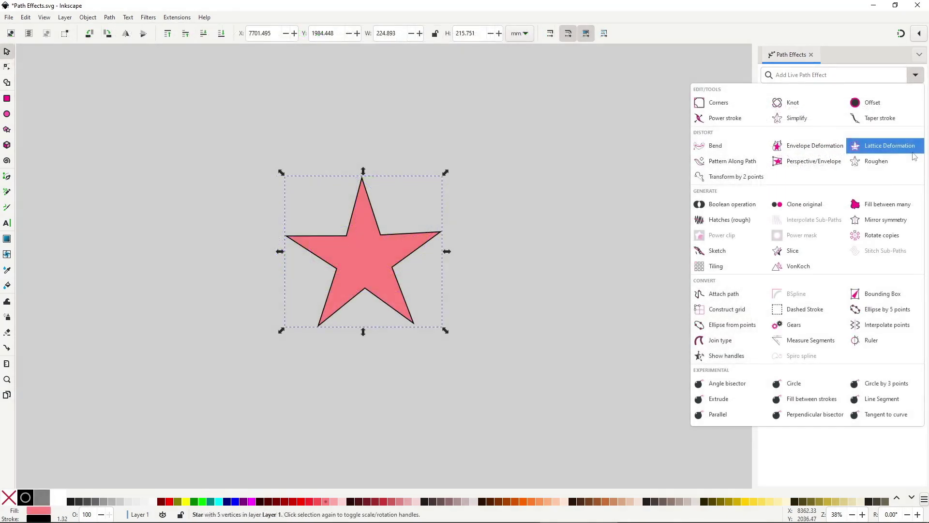
- Apply the Lattice Deformation effect to the star and pull its top-right grid point and the neighbouring point upward
{"action": "left_click", "coordinate": [912, 144]}
{"action": "key", "text": "n"}
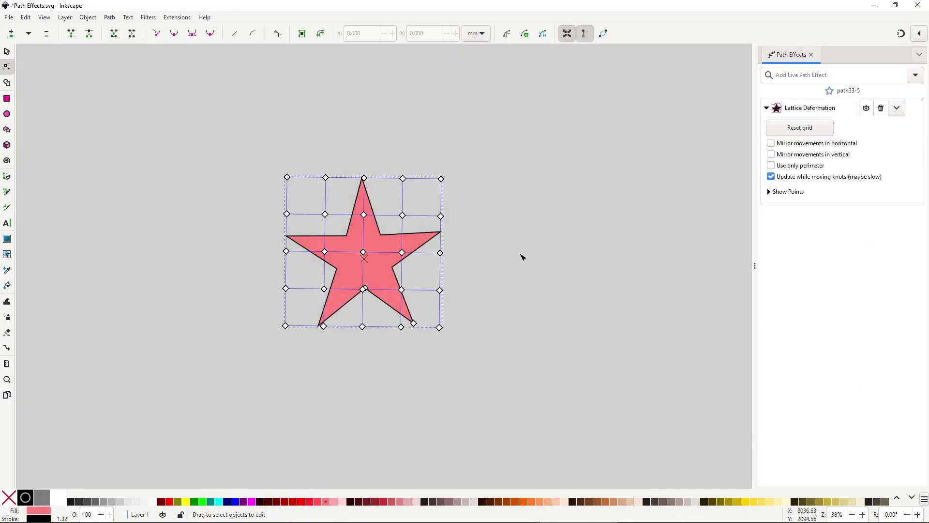
{"action": "left_click_drag", "start_coordinate": [448, 185], "coordinate": [455, 147]}
{"action": "left_click_drag", "start_coordinate": [405, 179], "coordinate": [407, 175]}
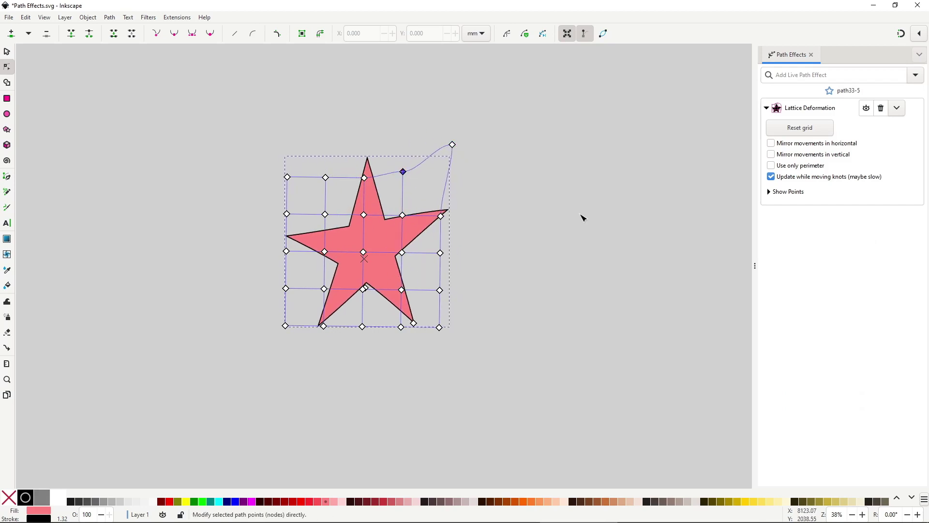
- Enable mirrored horizontal movements for the star's lattice and stretch the star with both upper corner points
{"action": "left_click", "coordinate": [778, 148]}
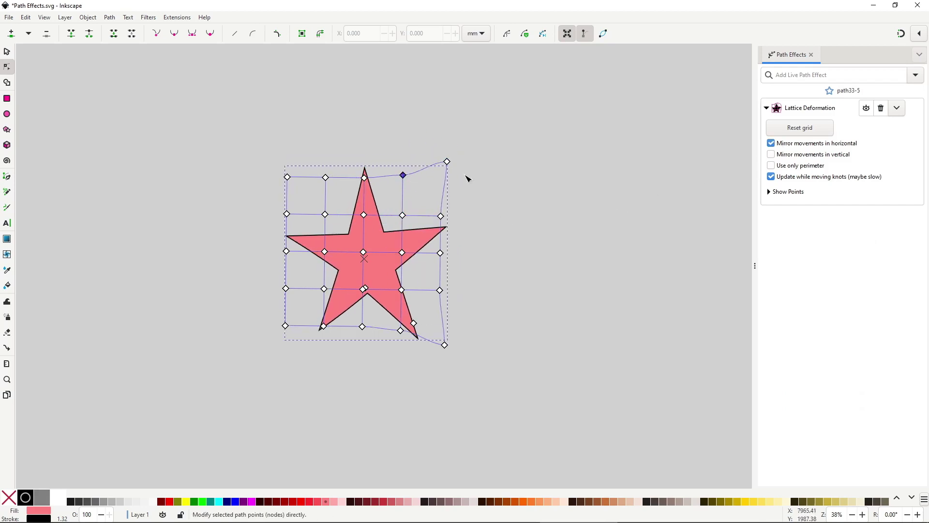
{"action": "left_click_drag", "start_coordinate": [451, 164], "coordinate": [447, 119]}
{"action": "left_click_drag", "start_coordinate": [288, 178], "coordinate": [265, 103]}
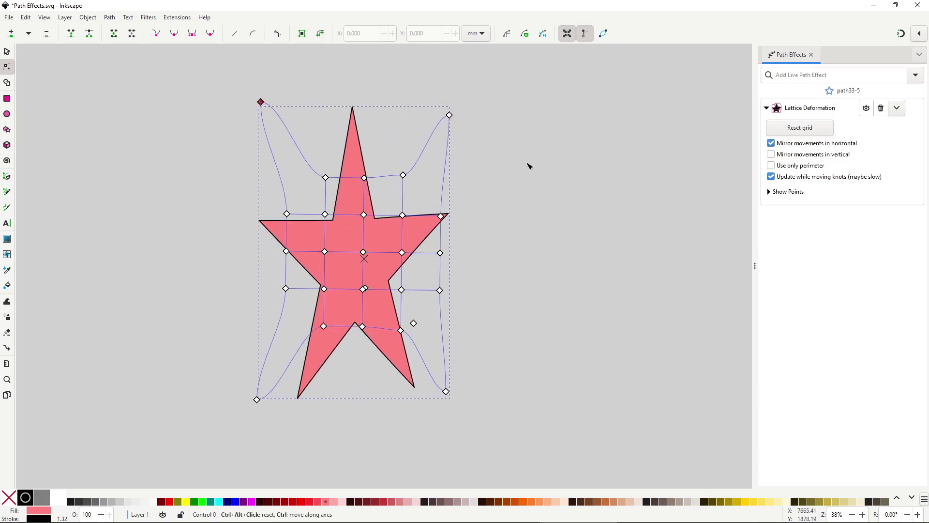
- Enable mirrored vertical movements for the star's lattice and pull the grid points on the star's right side outward
{"action": "left_click", "coordinate": [771, 154]}
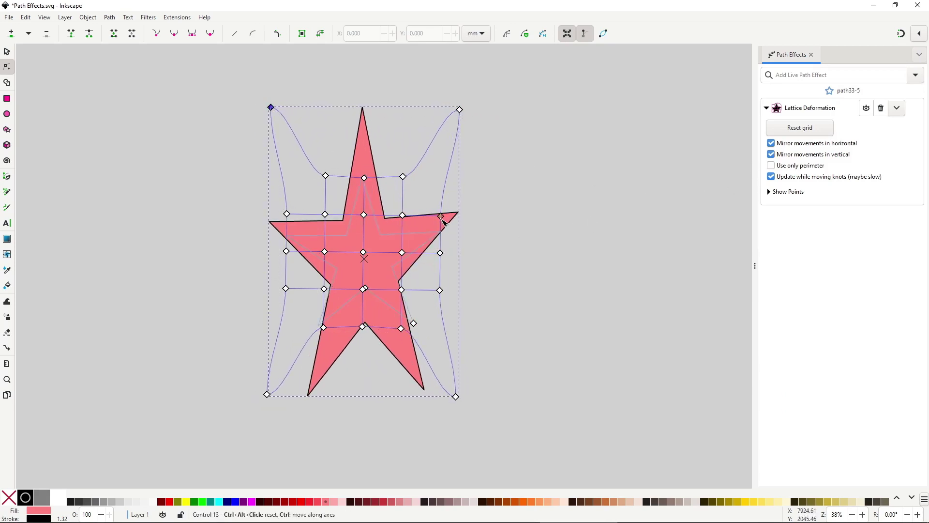
{"action": "left_click_drag", "start_coordinate": [444, 221], "coordinate": [519, 225]}
{"action": "left_click_drag", "start_coordinate": [407, 293], "coordinate": [432, 312]}
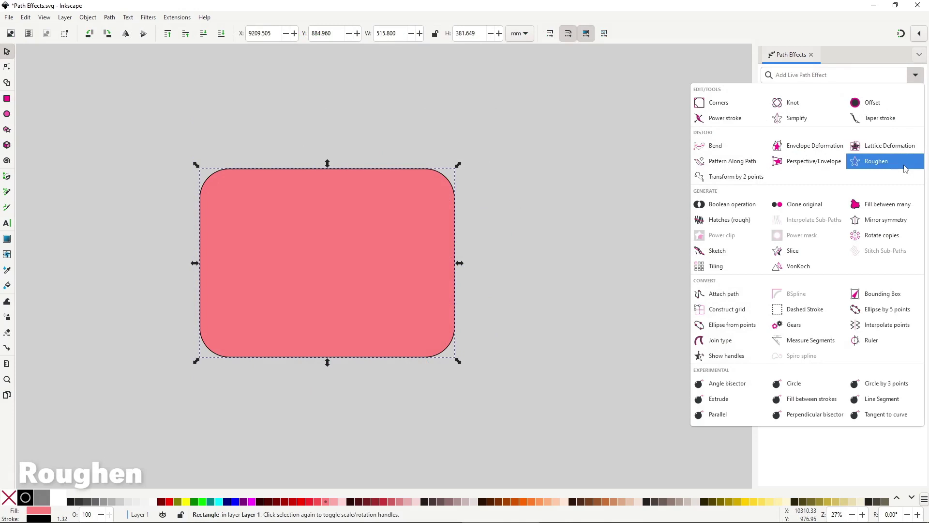
- Apply the Roughen effect to the rounded rectangle and set its global randomize to 0.80 after trying 5.20
{"action": "left_click", "coordinate": [905, 169]}
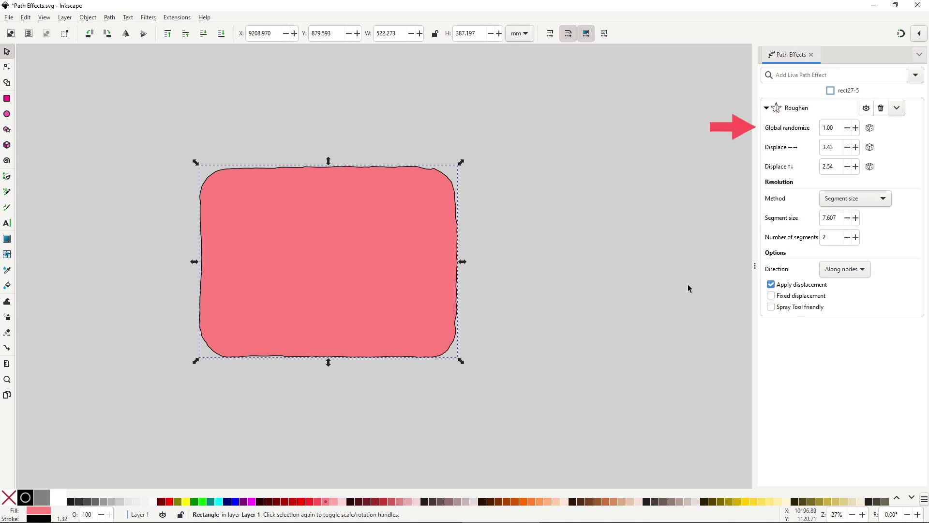
{"action": "left_click", "coordinate": [856, 129]}
{"action": "left_click", "coordinate": [856, 128]}
{"action": "left_click", "coordinate": [856, 129]}
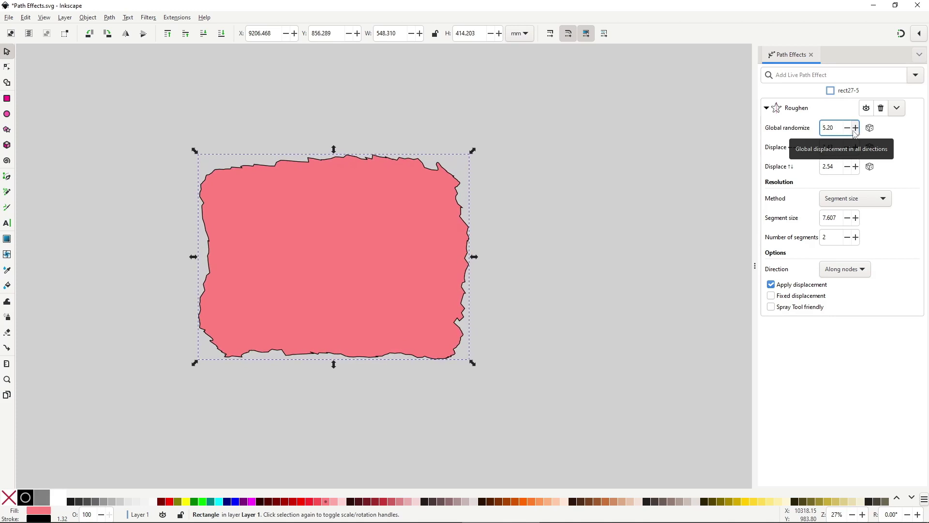
{"action": "left_click", "coordinate": [849, 131]}
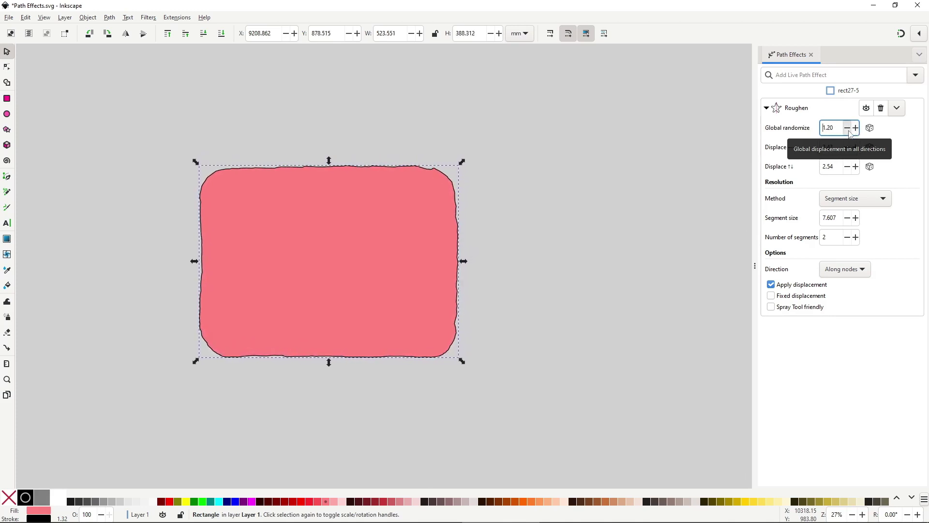
- Set the rectangle's Roughen displacement to 6.13 horizontally and 5.94 vertically
{"action": "left_click", "coordinate": [857, 148]}
{"action": "left_click", "coordinate": [856, 147]}
{"action": "left_click", "coordinate": [856, 147]}
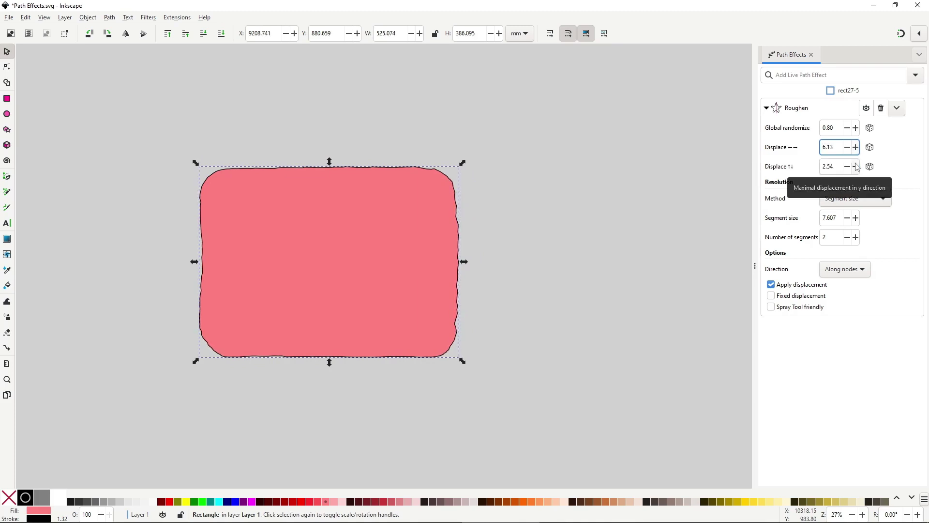
{"action": "left_click", "coordinate": [856, 166]}
{"action": "scroll", "coordinate": [856, 166], "scroll_direction": "up", "scroll_amount": 15}
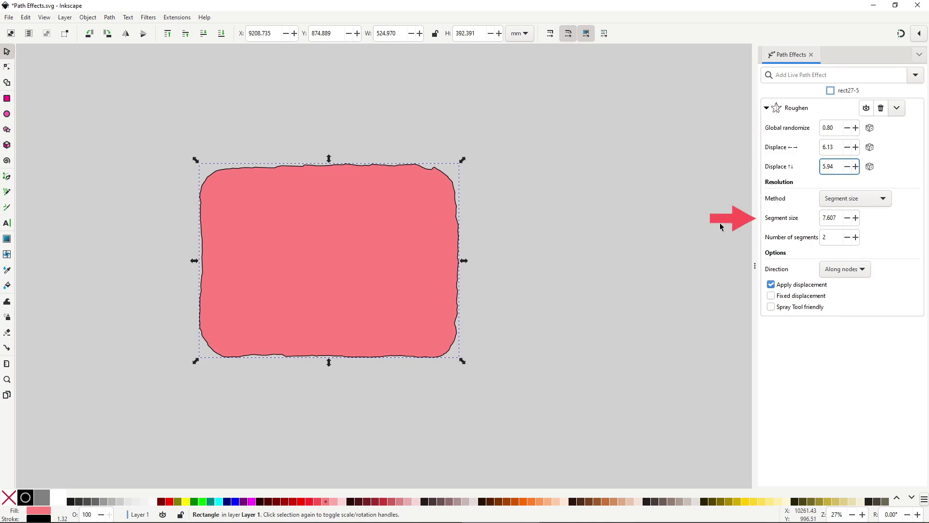
- Vary the rectangle's Roughen segment size, trying 25.607 and 0.607 before raising it again
{"action": "scroll", "coordinate": [857, 218], "scroll_direction": "up", "scroll_amount": 15}
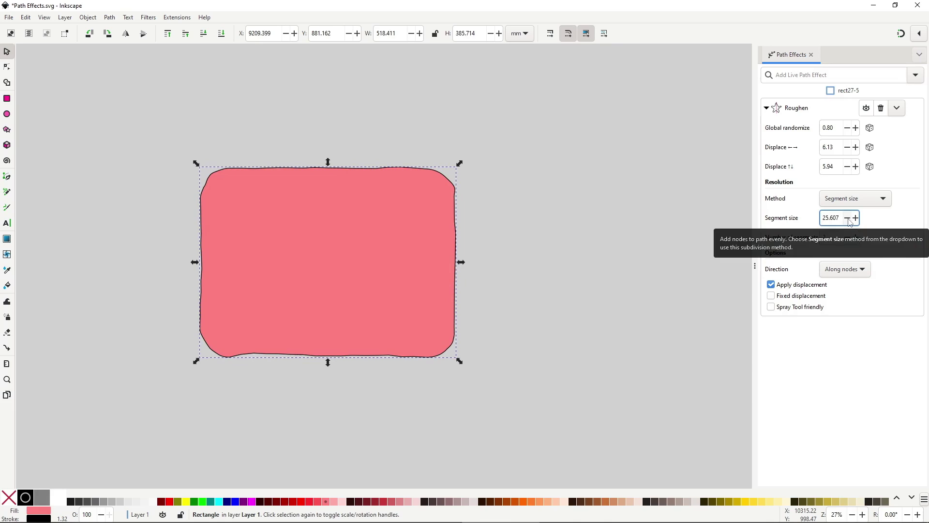
{"action": "left_click", "coordinate": [851, 222]}
{"action": "left_click", "coordinate": [850, 223]}
{"action": "left_click", "coordinate": [848, 220]}
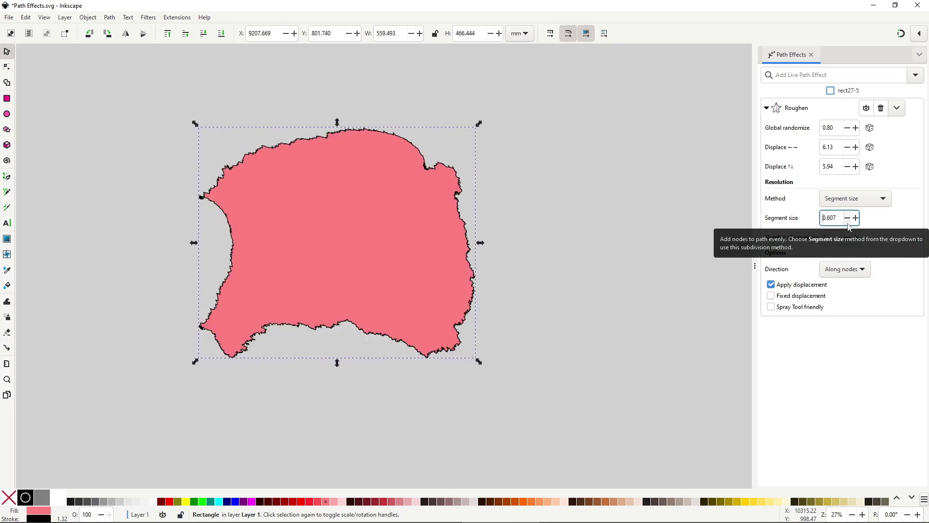
{"action": "left_click", "coordinate": [859, 220]}
{"action": "scroll", "coordinate": [857, 218], "scroll_direction": "up", "scroll_amount": 9}
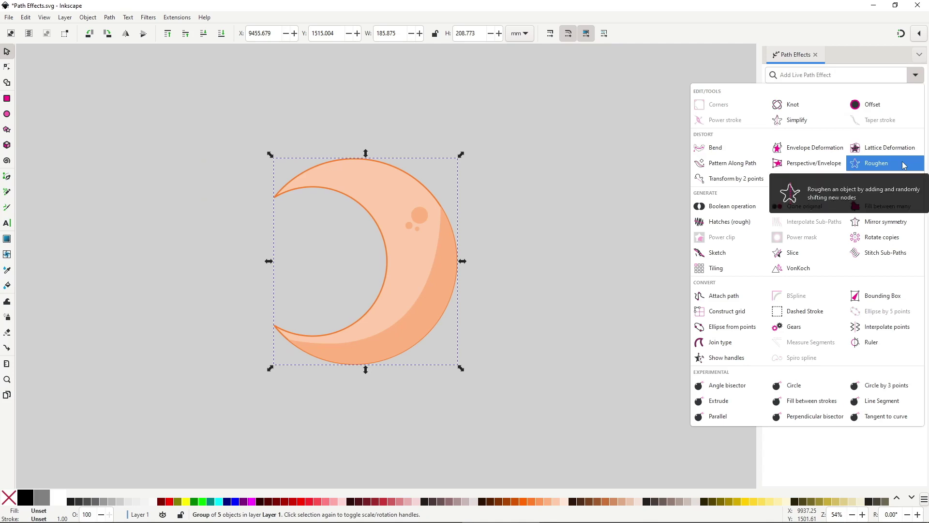
- Apply the Roughen effect to the crescent moon group and set its global randomize to 3.20
{"action": "left_click", "coordinate": [903, 164]}
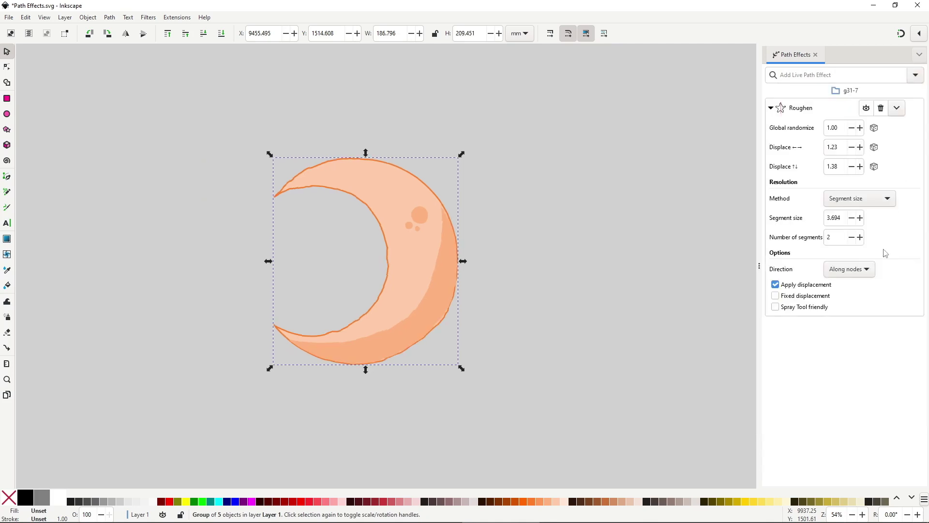
{"action": "left_click", "coordinate": [862, 129]}
{"action": "left_click", "coordinate": [864, 129]}
{"action": "scroll", "coordinate": [457, 329], "scroll_direction": "up", "scroll_amount": 2}
{"action": "left_click_drag", "start_coordinate": [478, 311], "coordinate": [490, 329]}
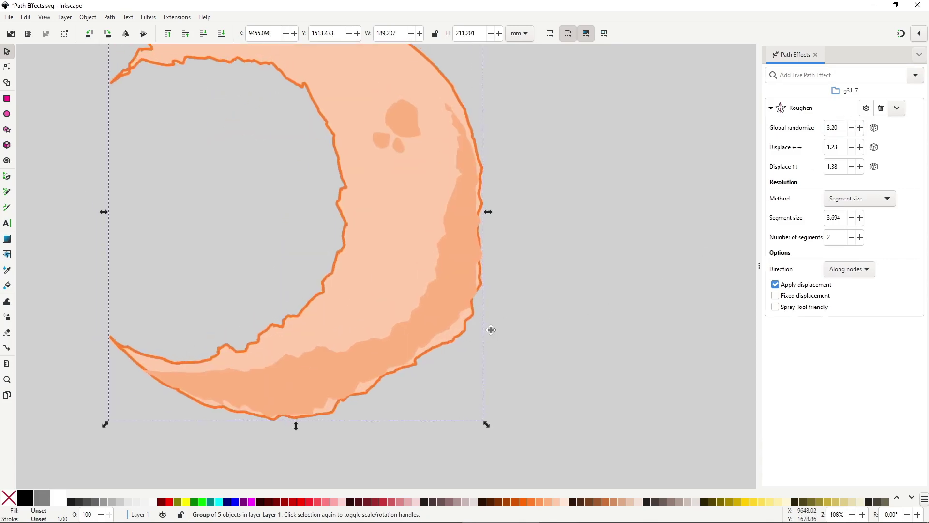